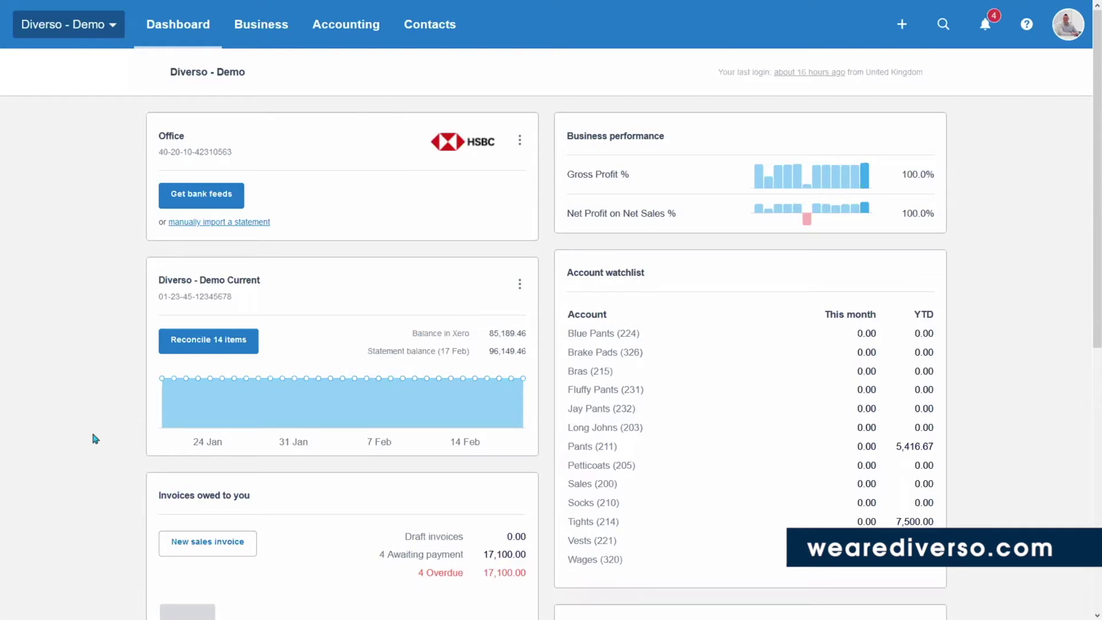
Start new sales invoice INV-0267 from the dashboard's Invoices owed to you card.
scroll(118, 413, "down", 5)
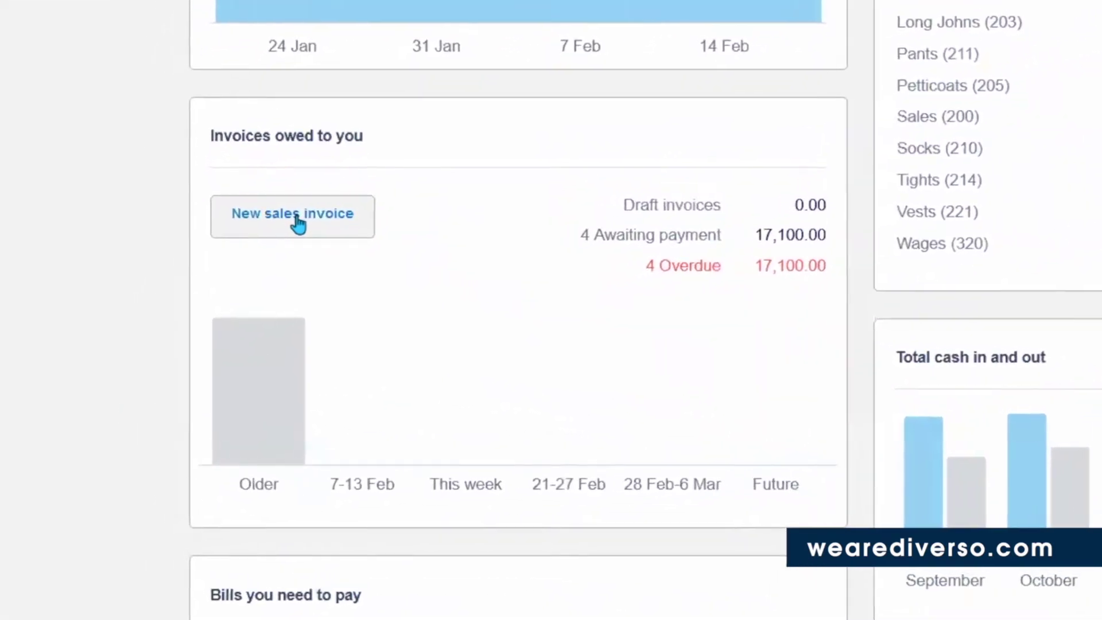
left_click(225, 275)
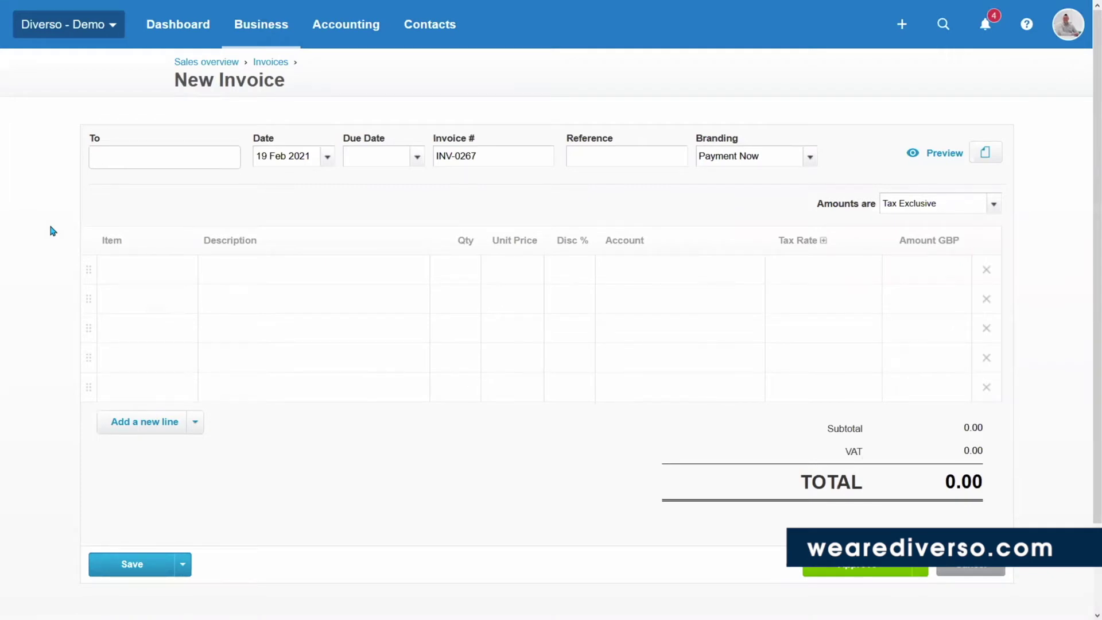
Address the invoice to Diverso Accountants with a due date of 26 Feb 2021.
type("Diverso")
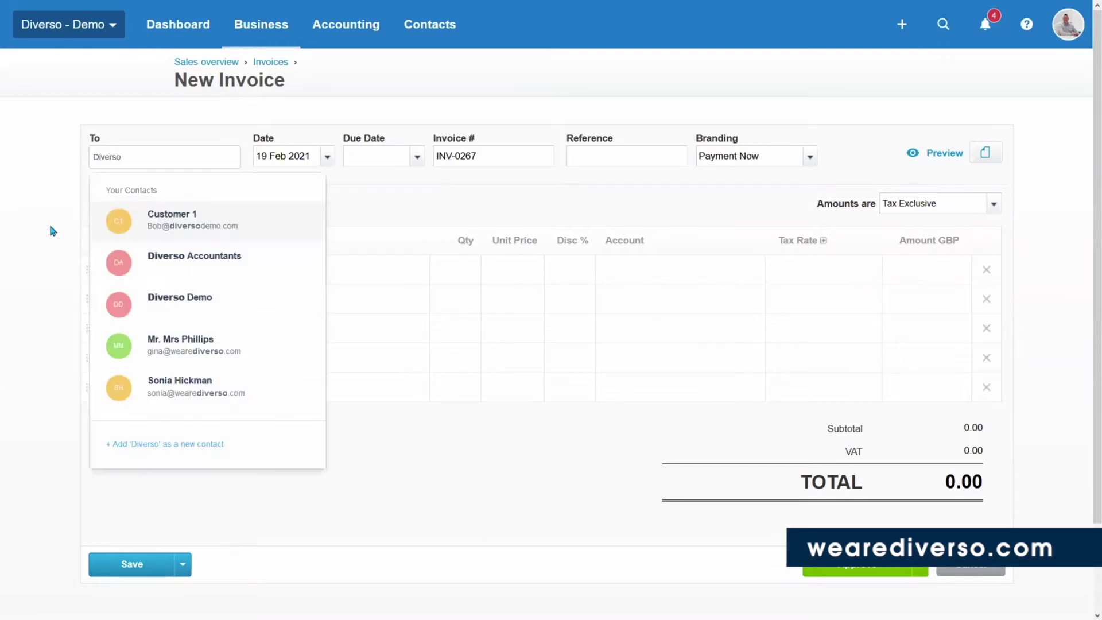
type(" Accountant")
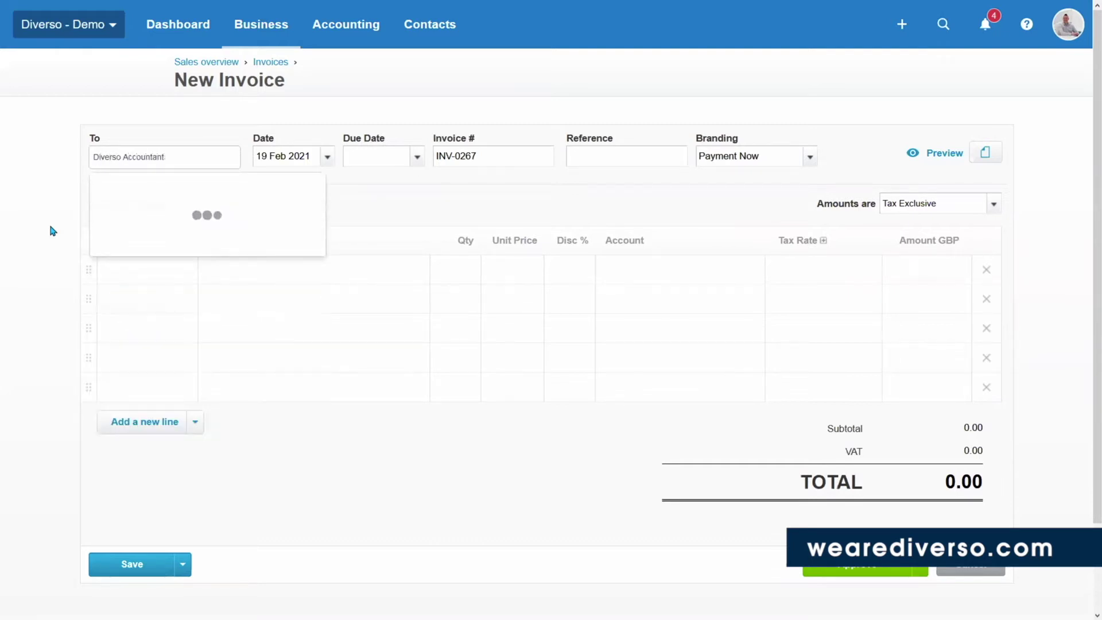
type("s")
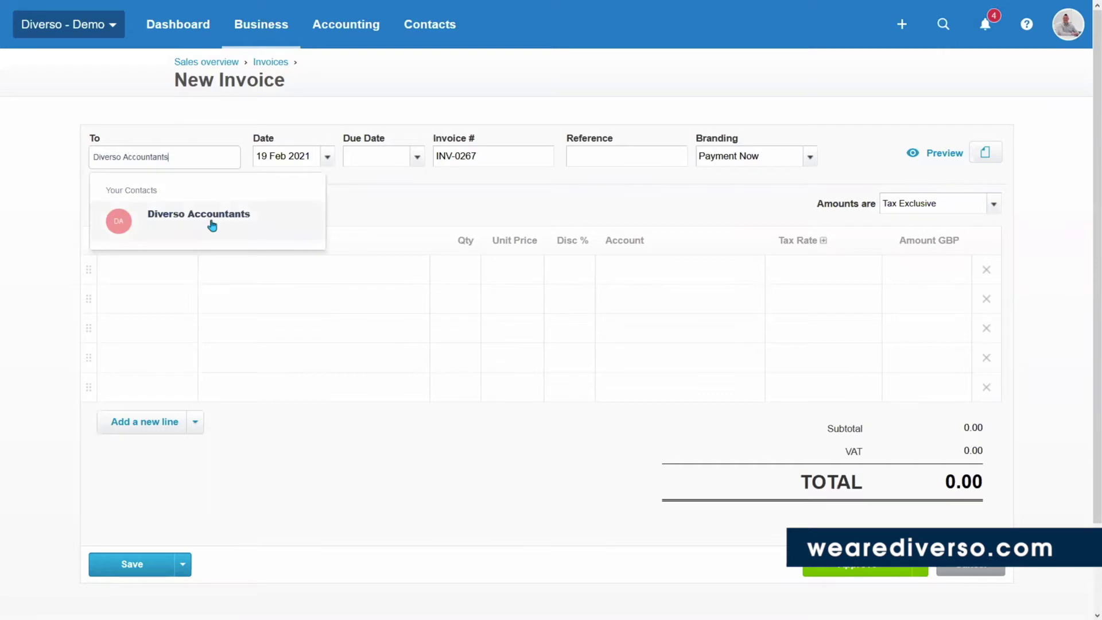
left_click(206, 221)
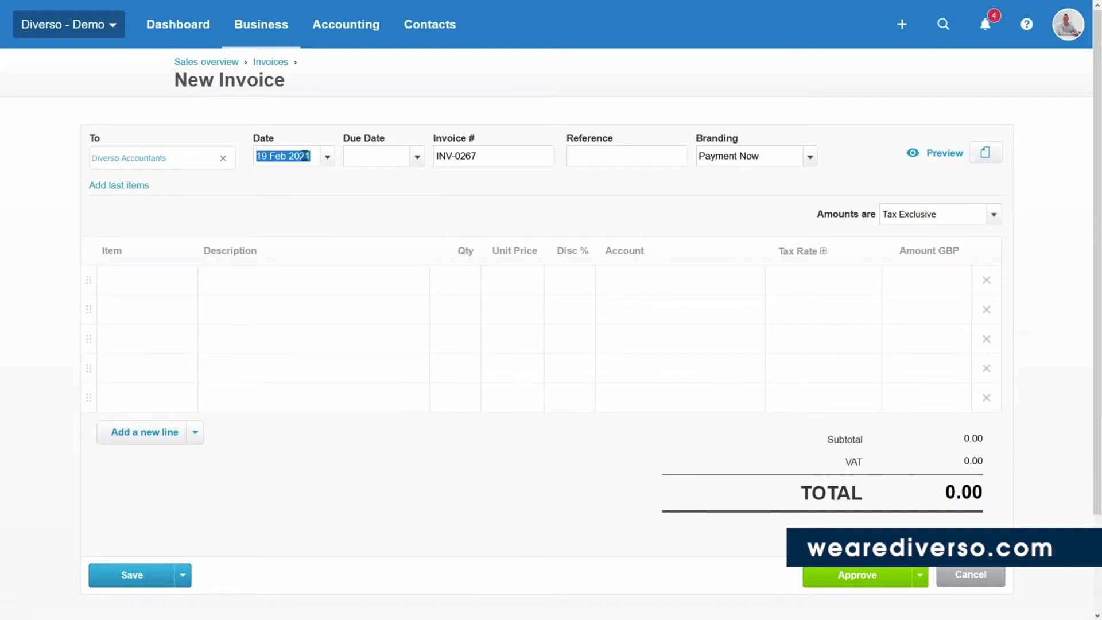
left_click(393, 159)
key("Tab")
left_click_drag(406, 156, 342, 155)
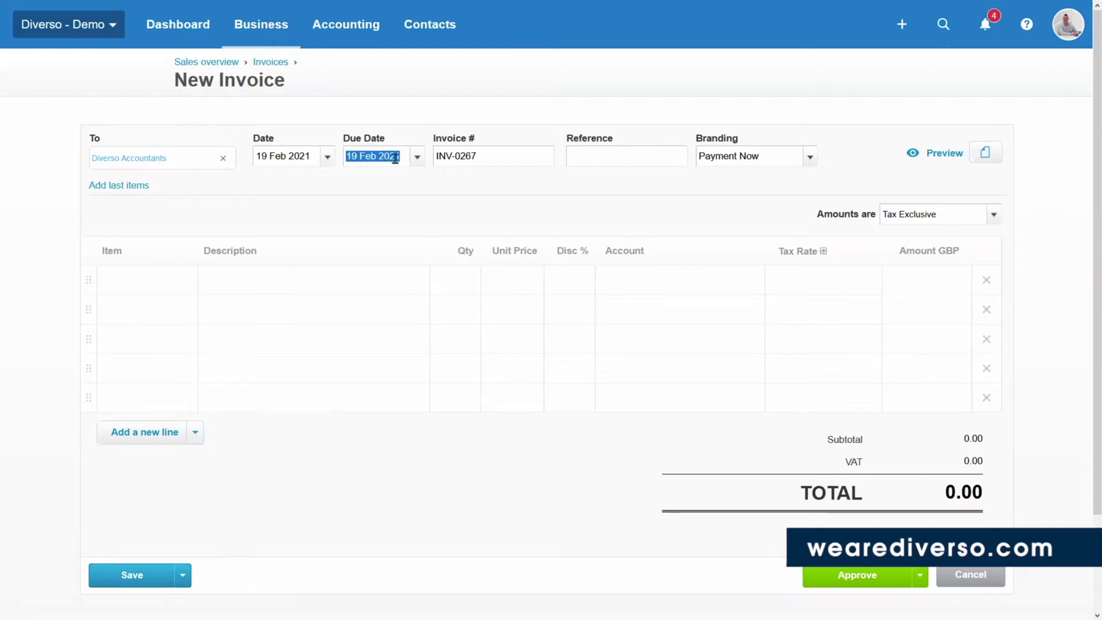
left_click(417, 156)
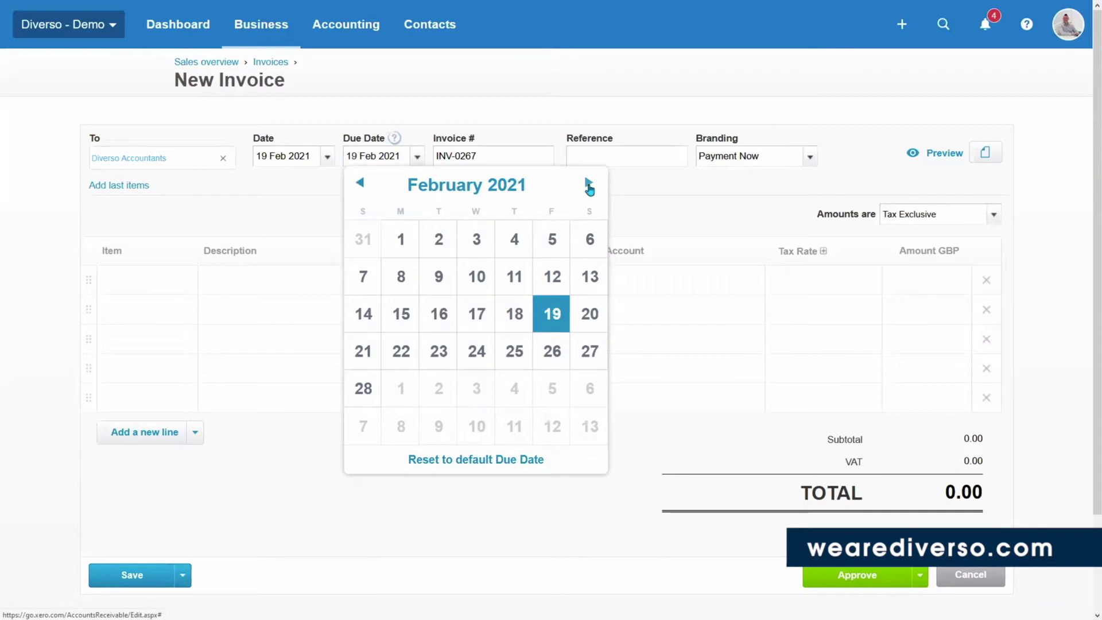
left_click(551, 349)
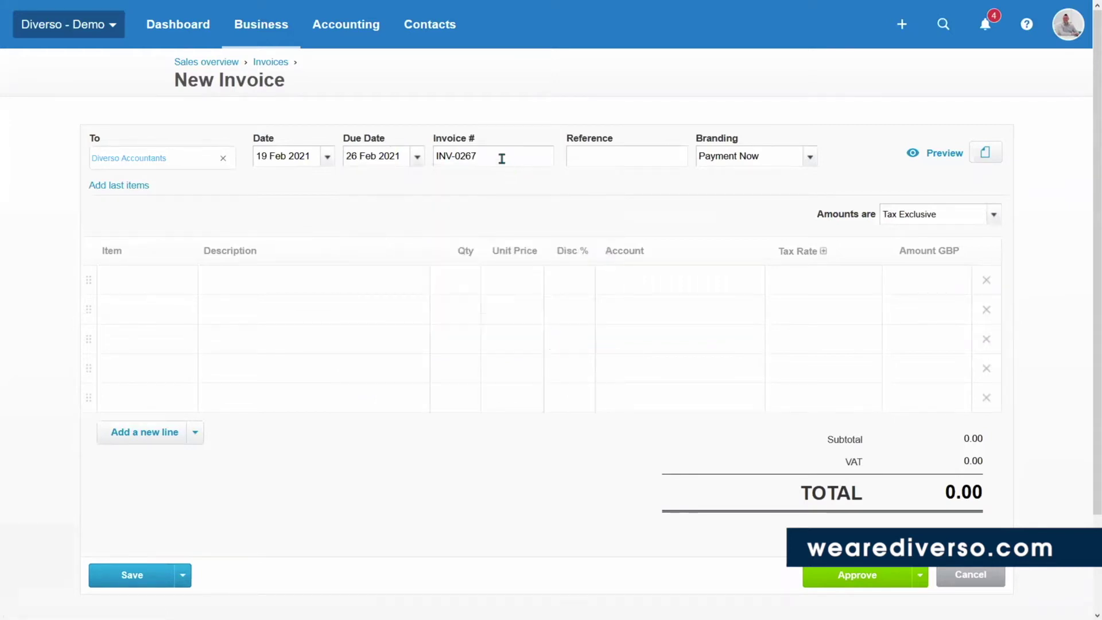
Enter reference Div01 and keep Payment Now as the branding theme.
left_click(501, 160)
left_click(594, 152)
type("Div01")
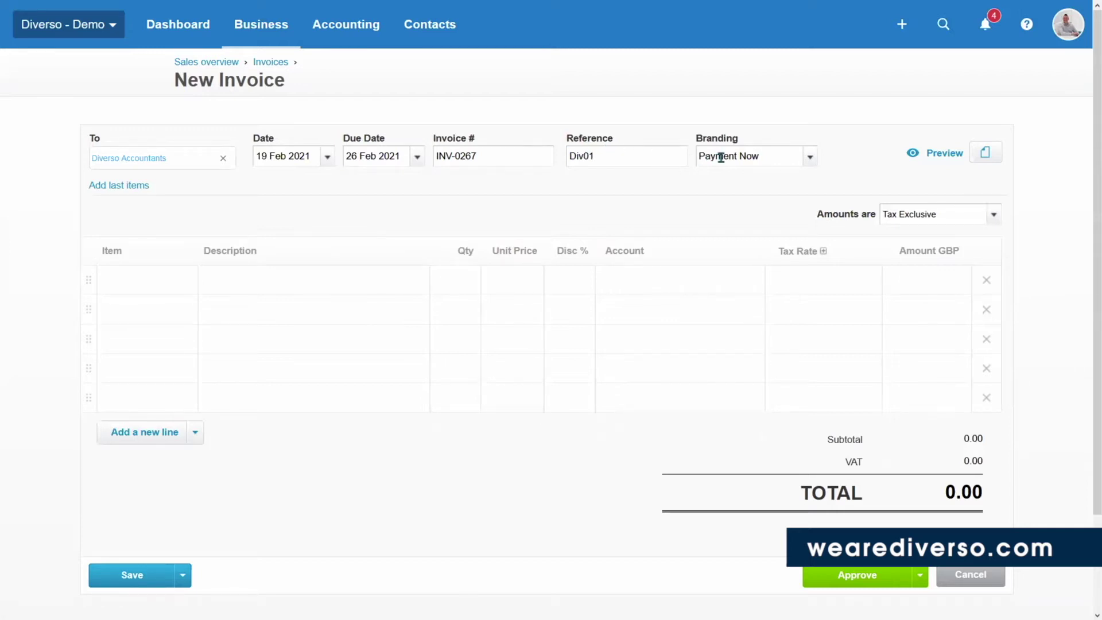
left_click(809, 164)
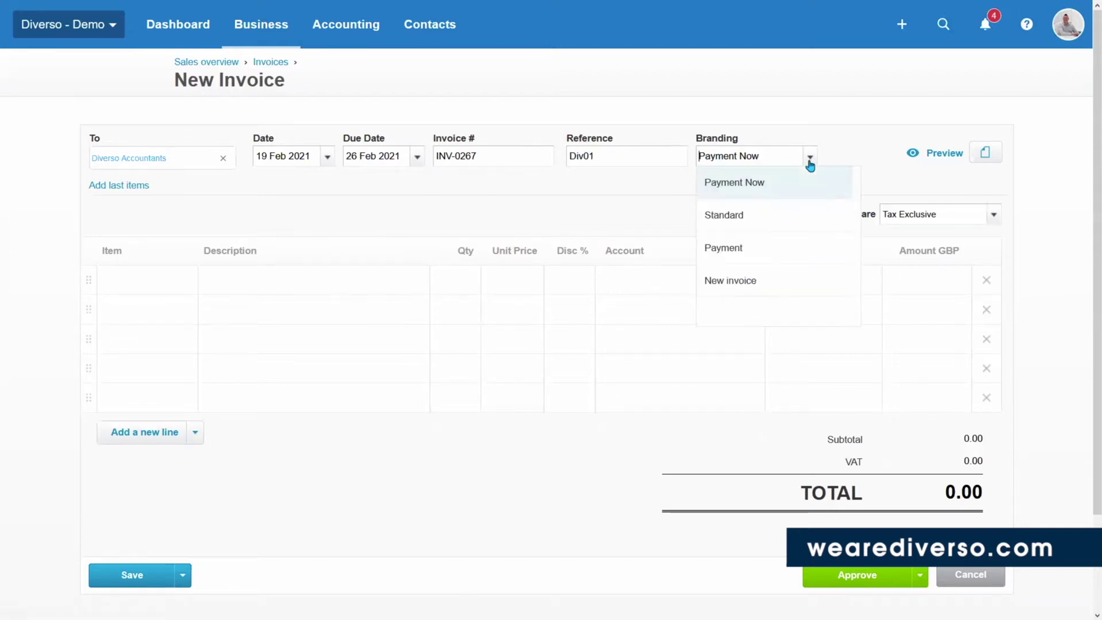
left_click(809, 163)
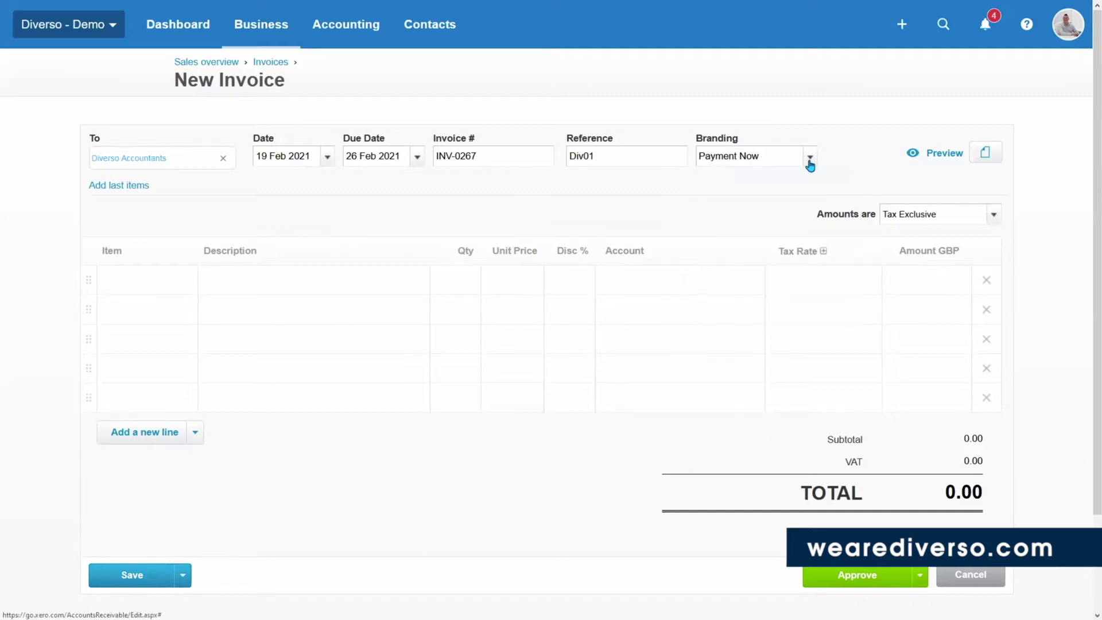
left_click(172, 280)
Fill the first line with Pants, quantity 3, unit price 15.00.
left_click(220, 280)
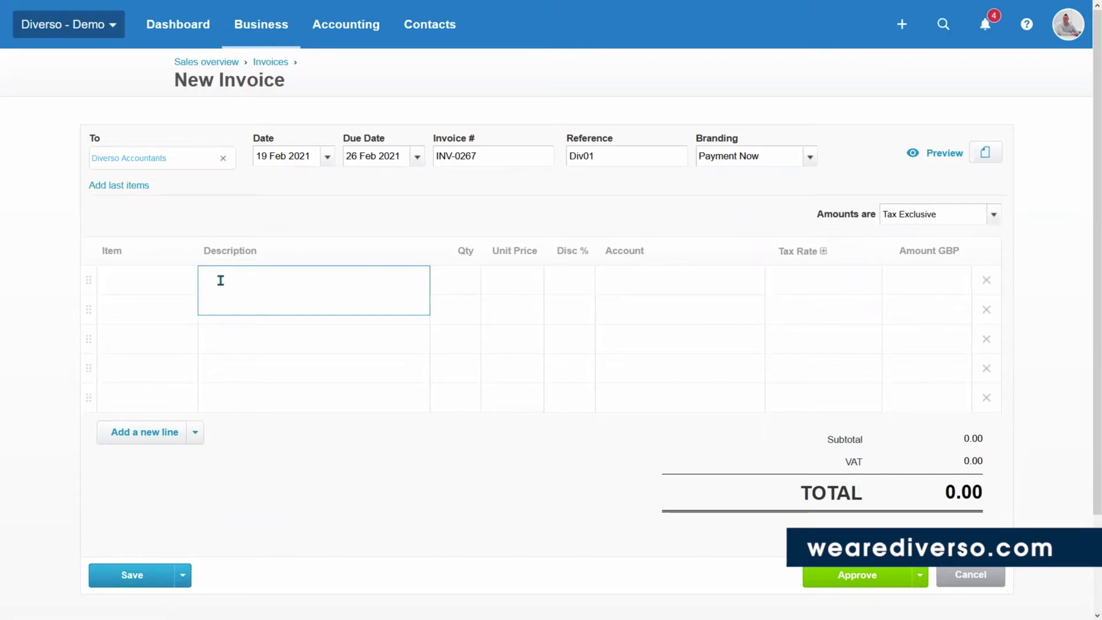
type("Pants")
key("Tab")
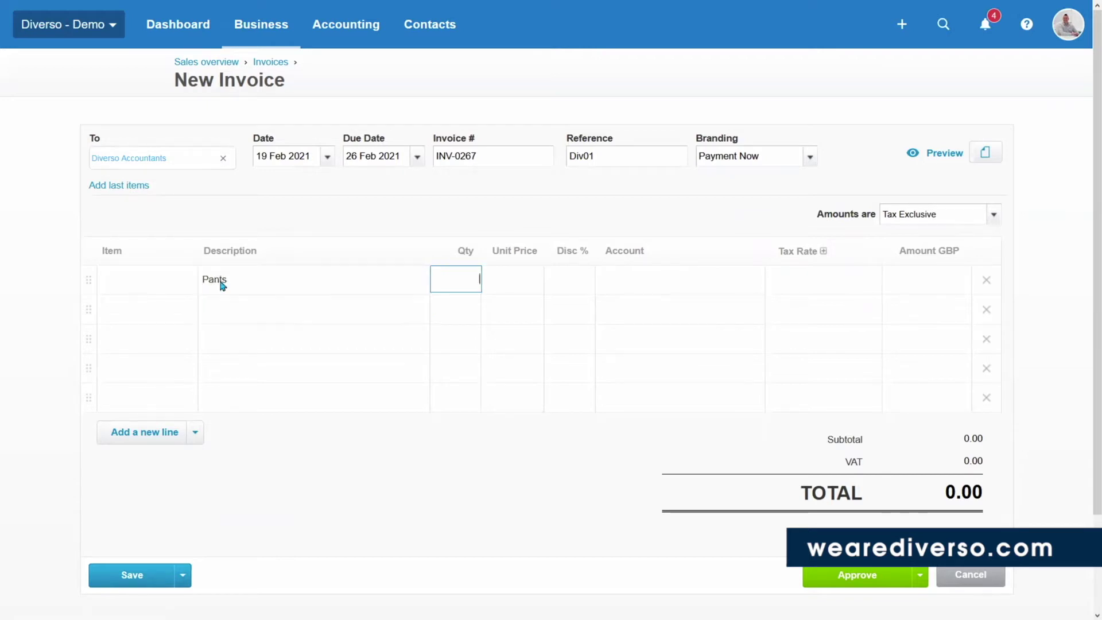
type("3")
key("Tab")
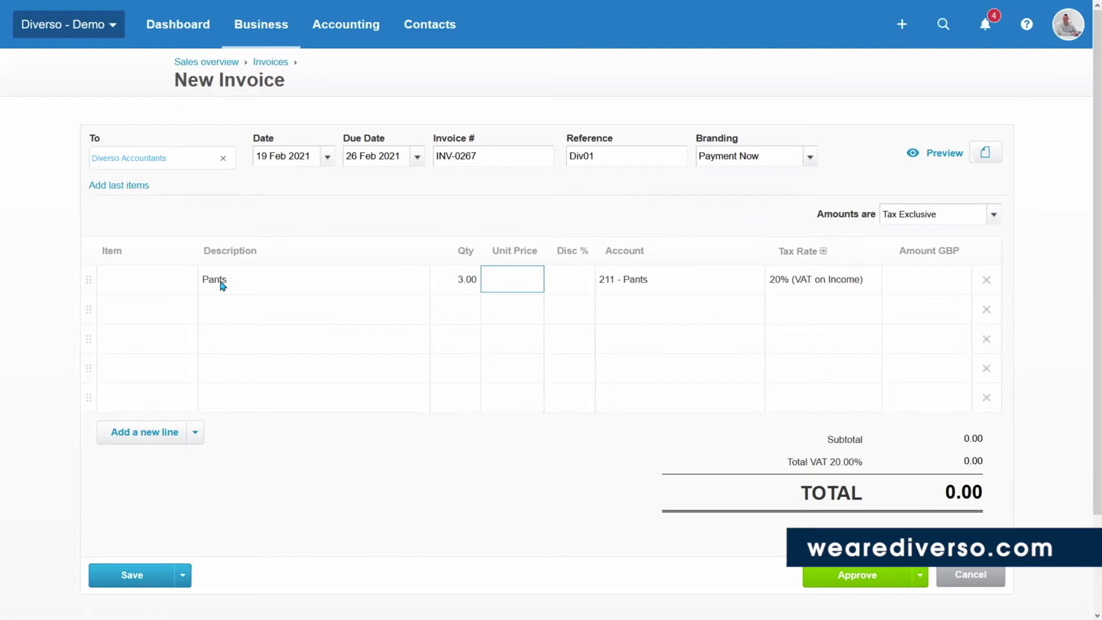
type("15")
key("Tab")
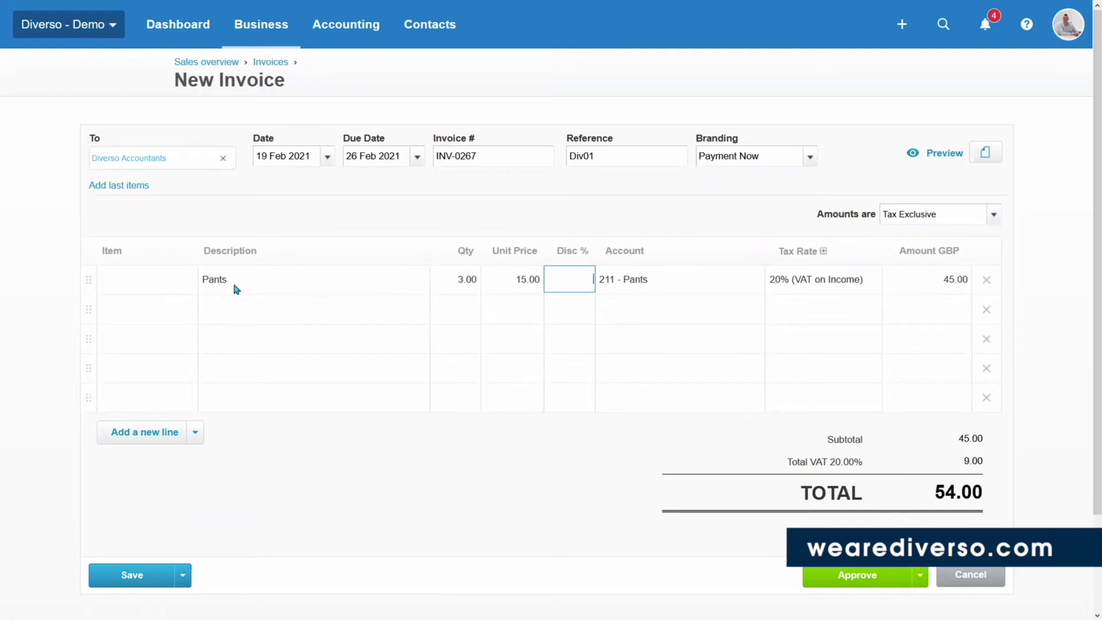
Keep account 211 - Pants and 20% VAT on the Pants line.
left_click(653, 278)
left_click(755, 280)
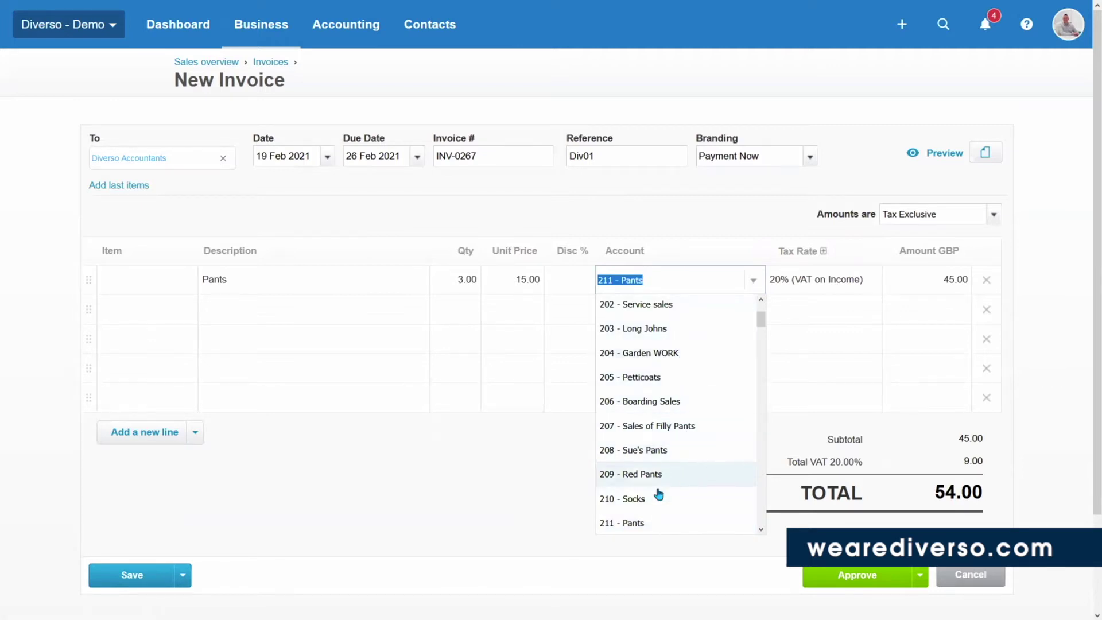
left_click(634, 522)
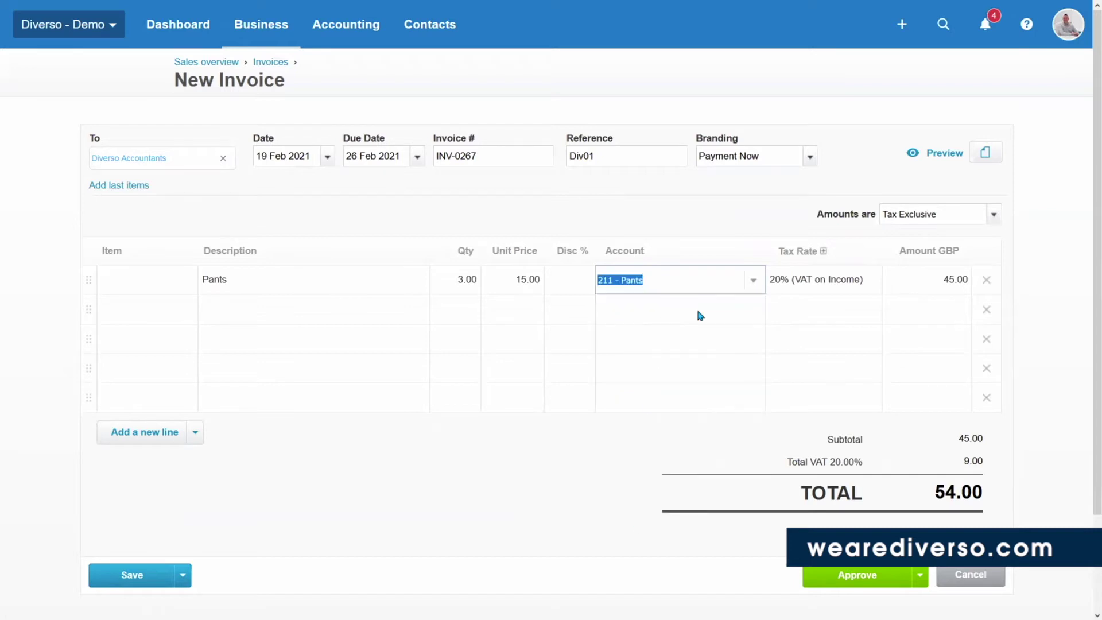
left_click(838, 281)
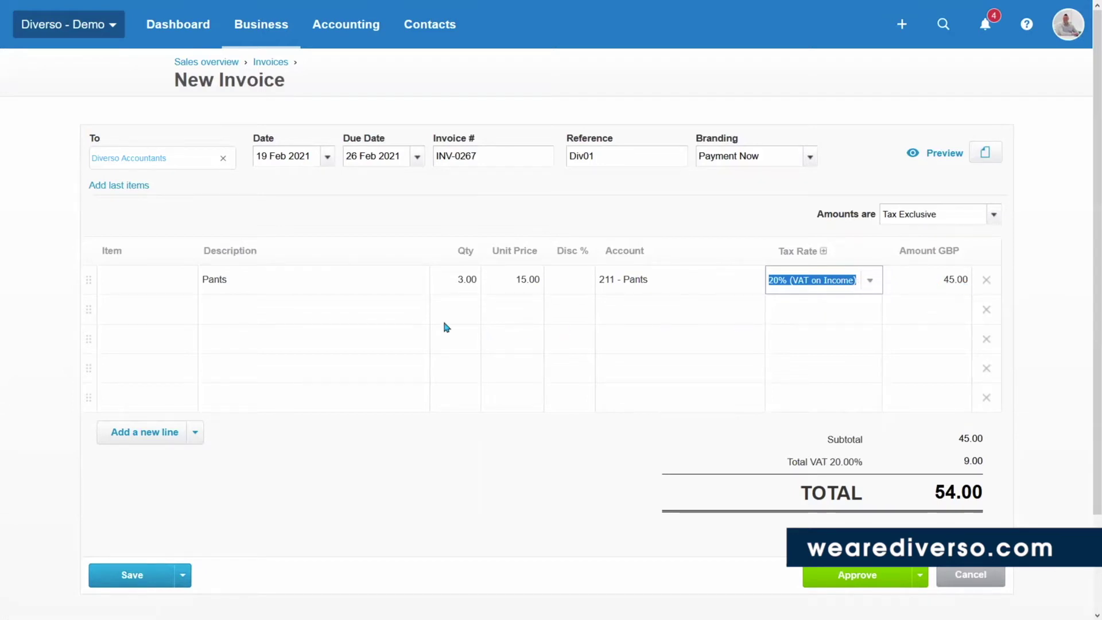
left_click(226, 314)
Add a second line: Socks, quantity 2, unit price 10.00.
type("Sock")
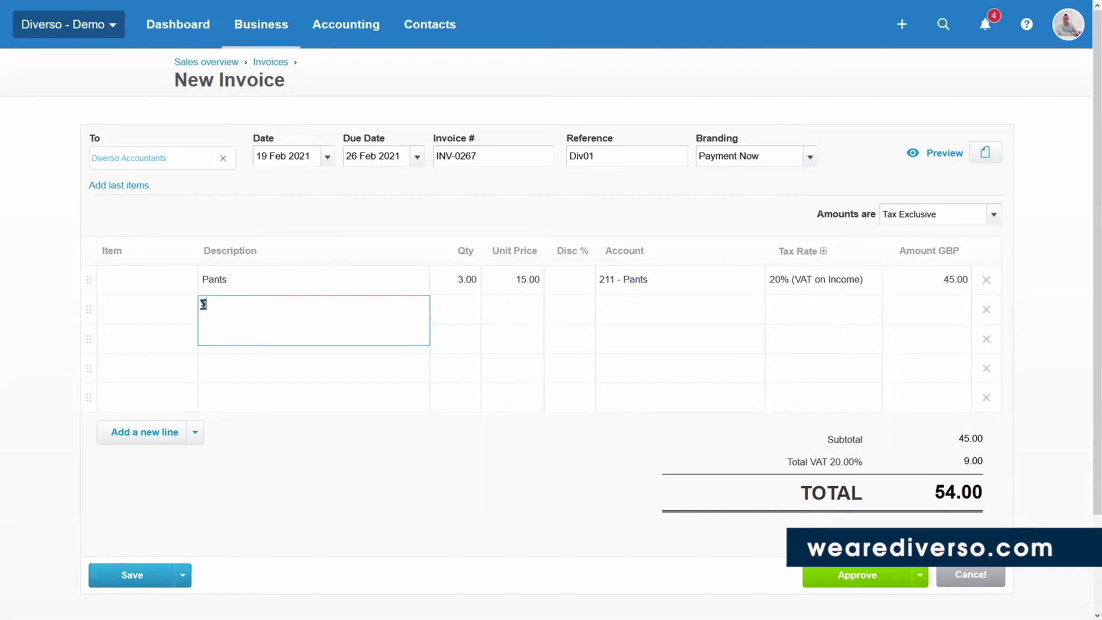
type("s")
key("Tab")
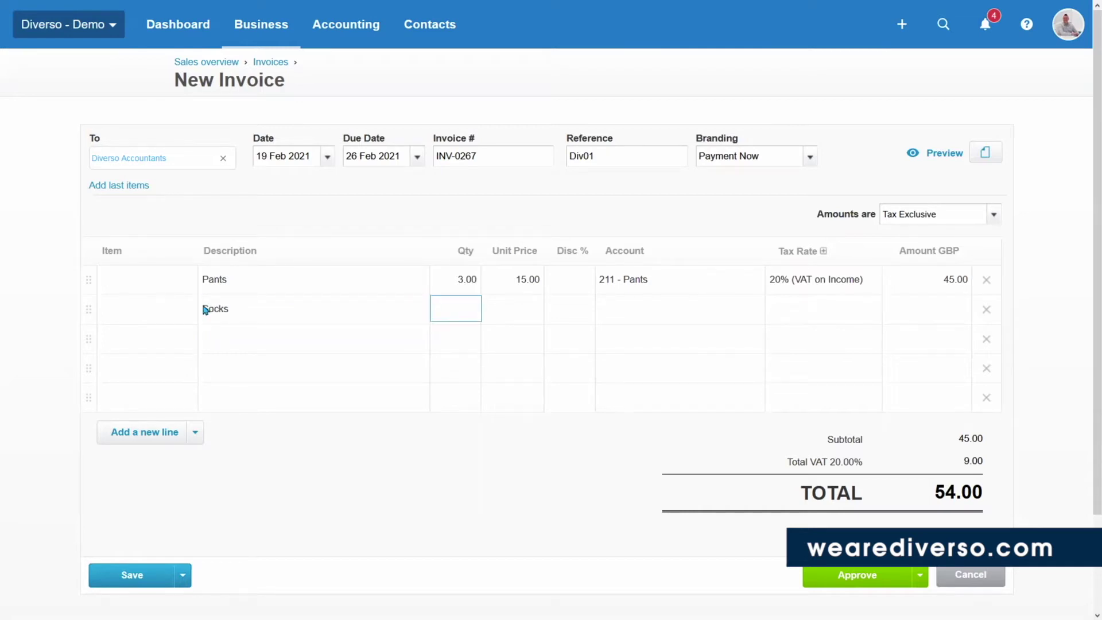
type("2")
key("Tab")
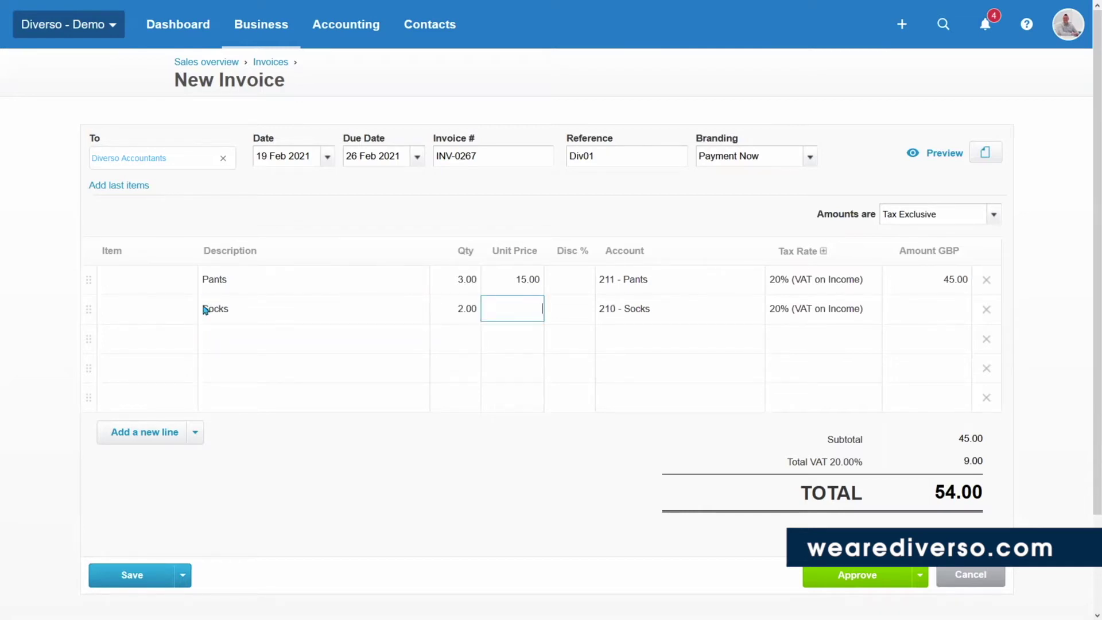
type("10")
key("Tab")
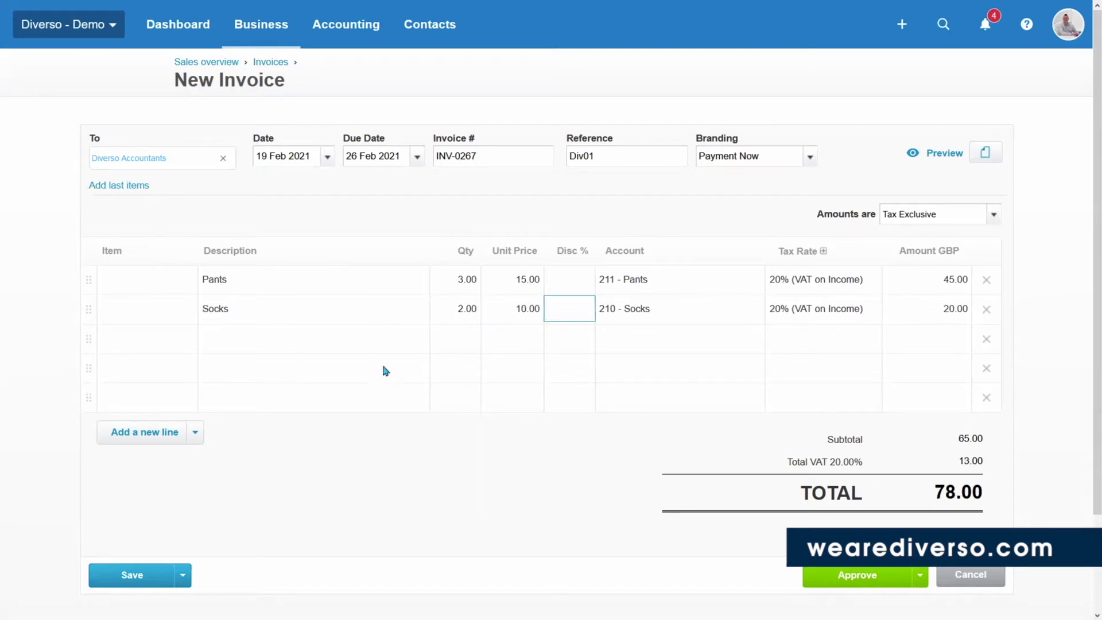
Change the Socks line's account to 210 - Socks by searching 'sock'.
left_click(758, 315)
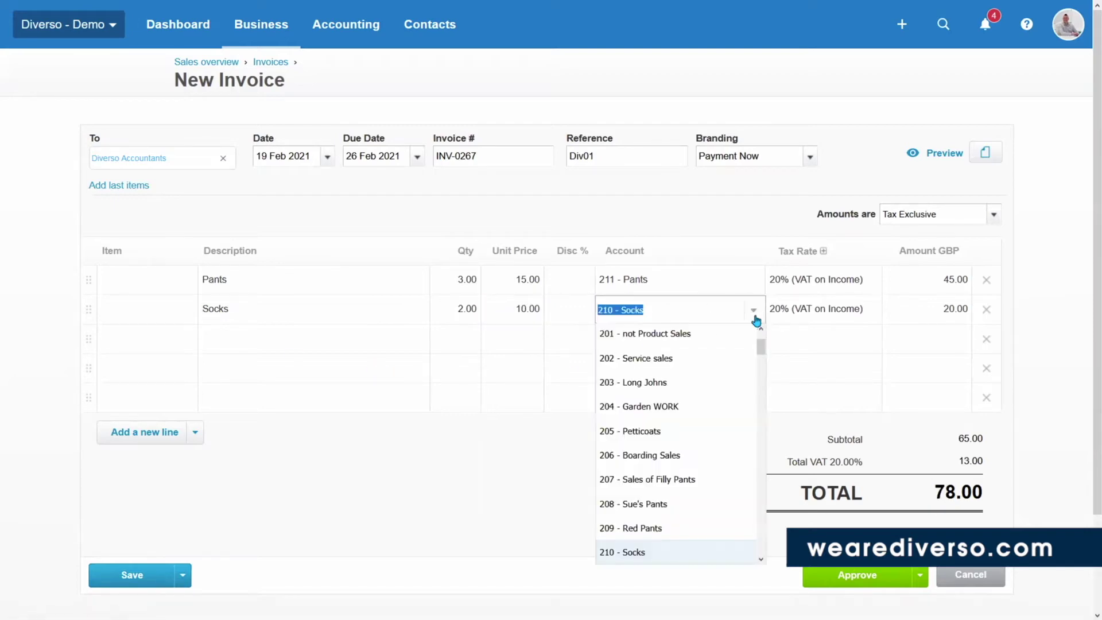
left_click(656, 309)
left_click_drag(660, 313, 542, 288)
type("sock")
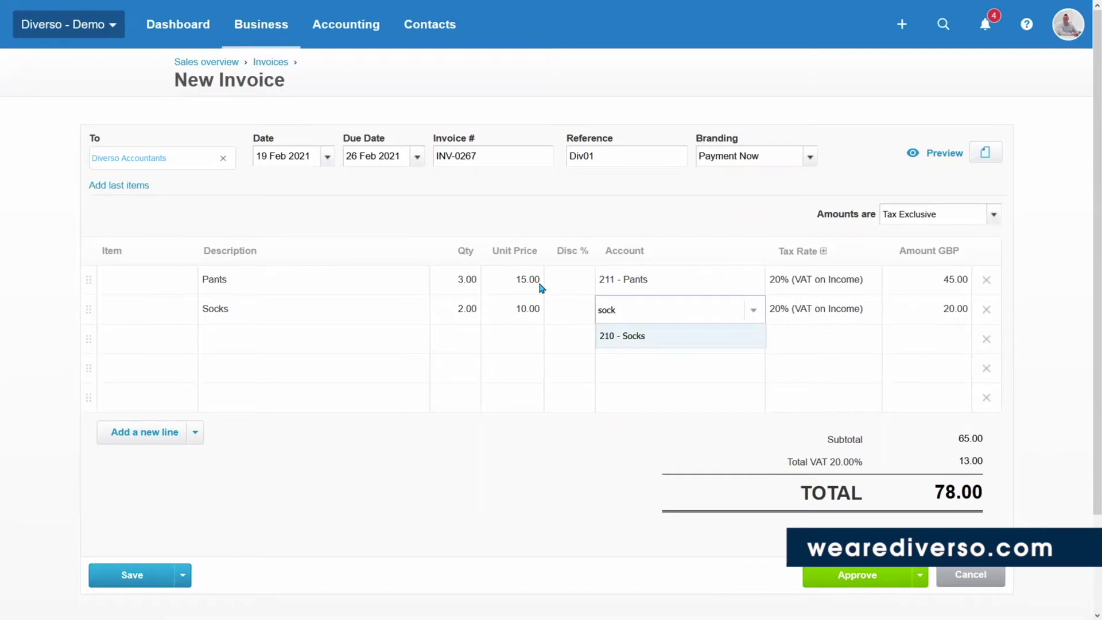
left_click(631, 337)
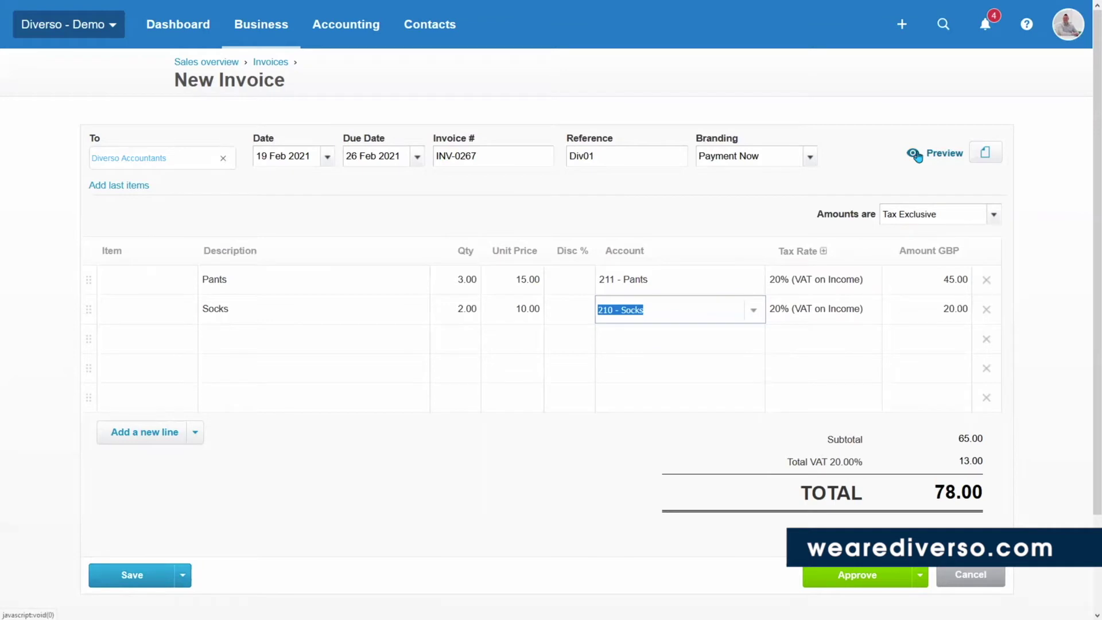
left_click(917, 156)
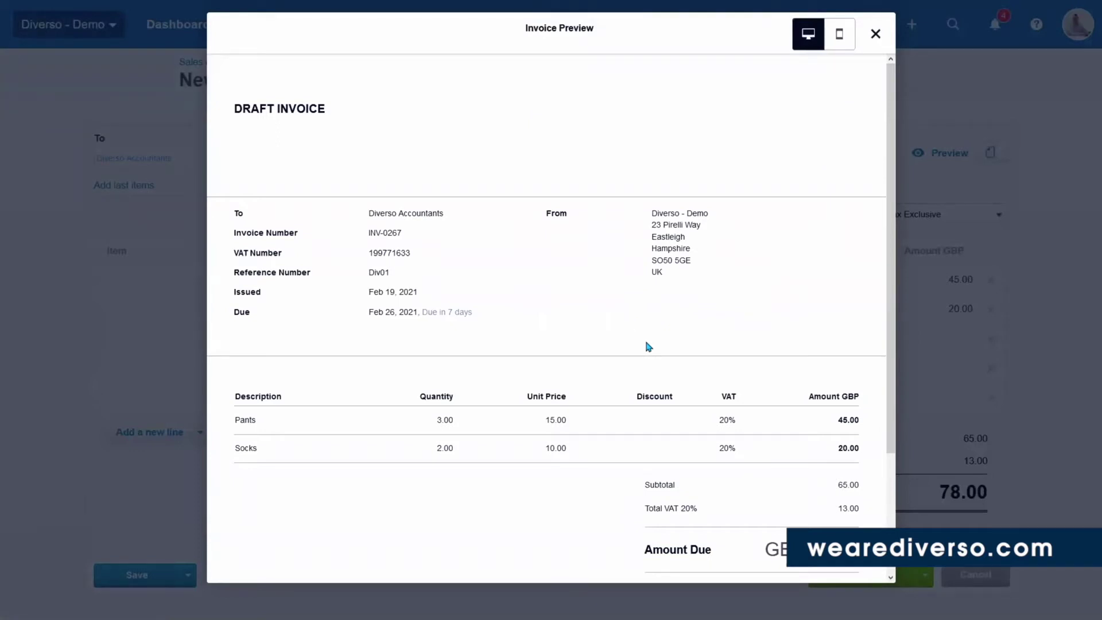
scroll(647, 346, "down", 3)
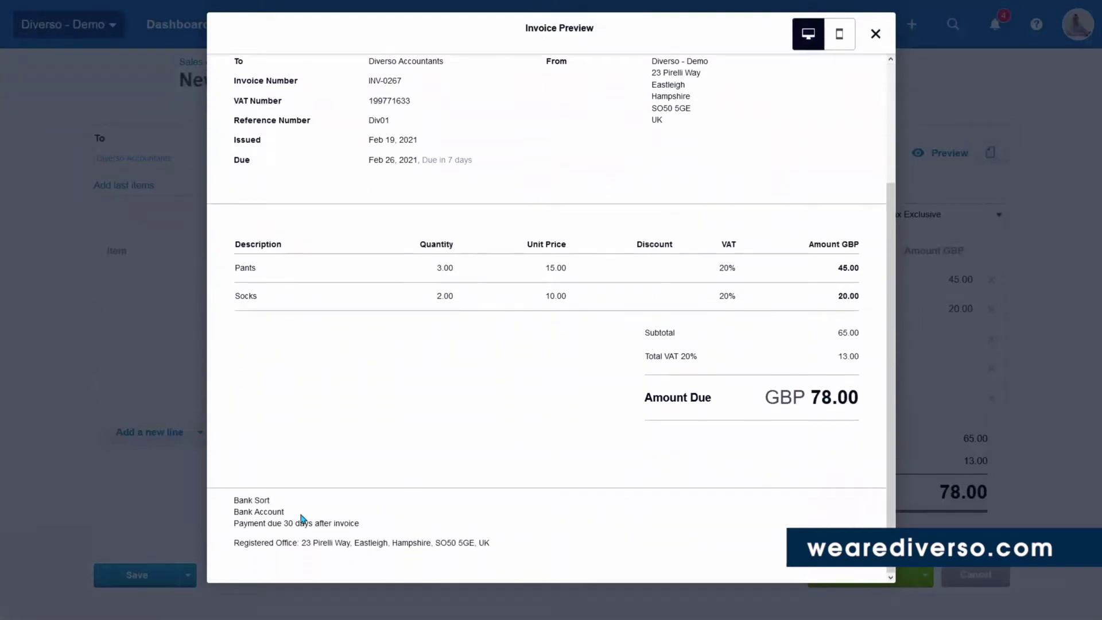
scroll(696, 431, "up", 3)
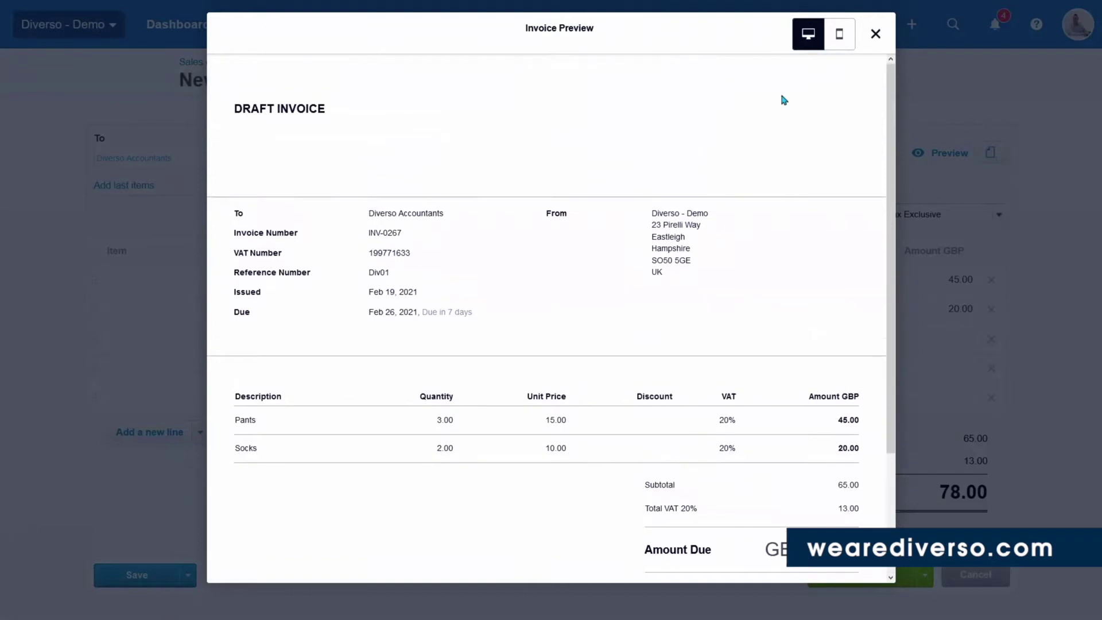
left_click(843, 40)
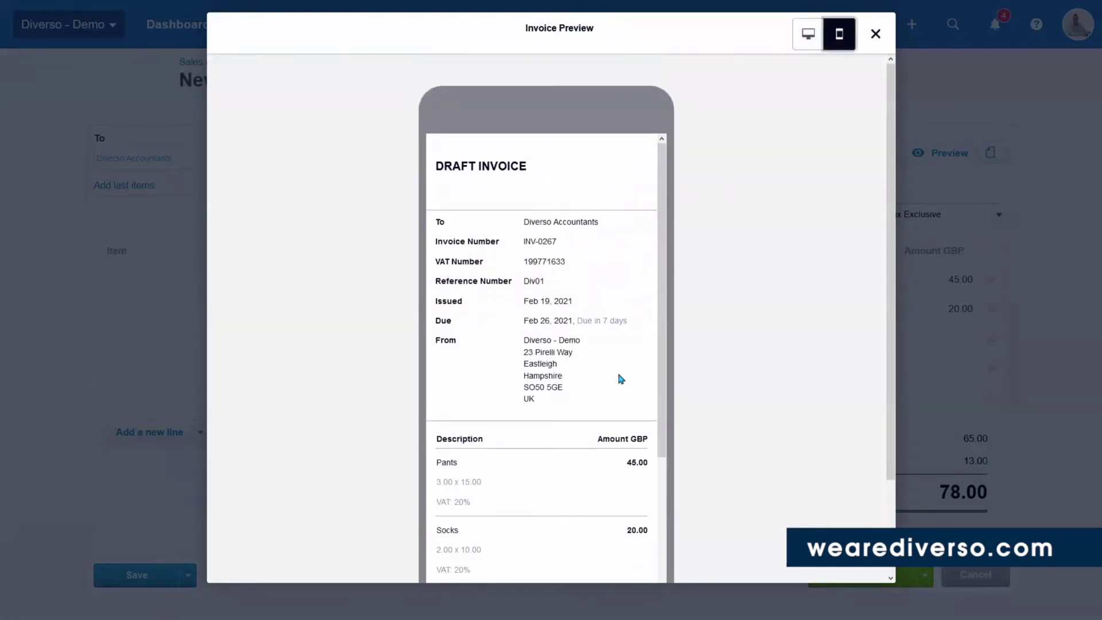
scroll(619, 374, "down", 3)
scroll(620, 378, "down", 1)
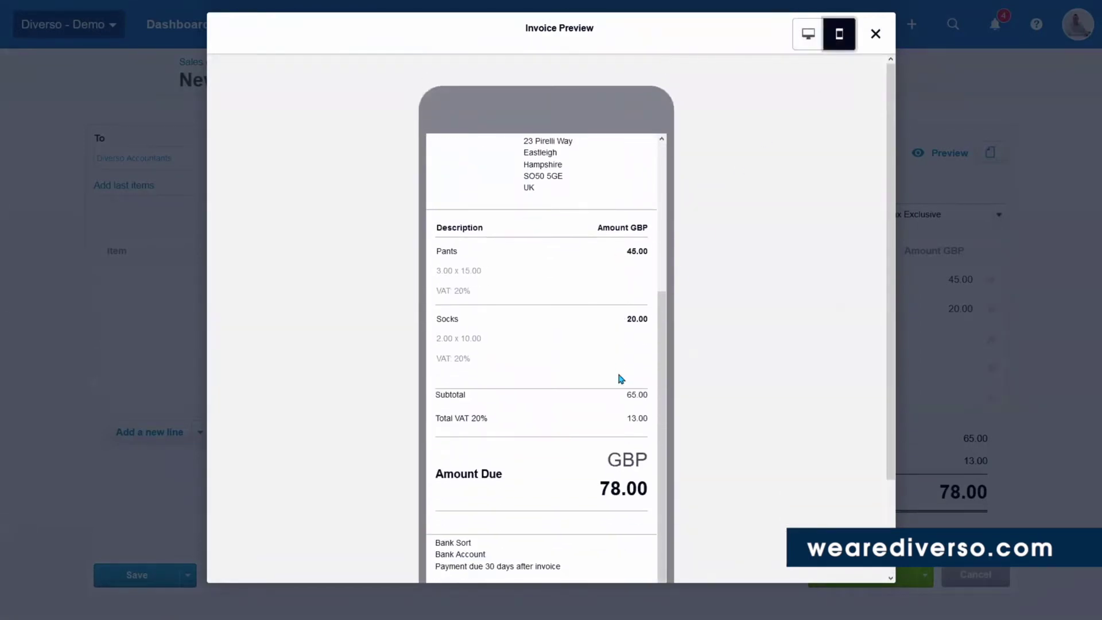
scroll(618, 370, "up", 5)
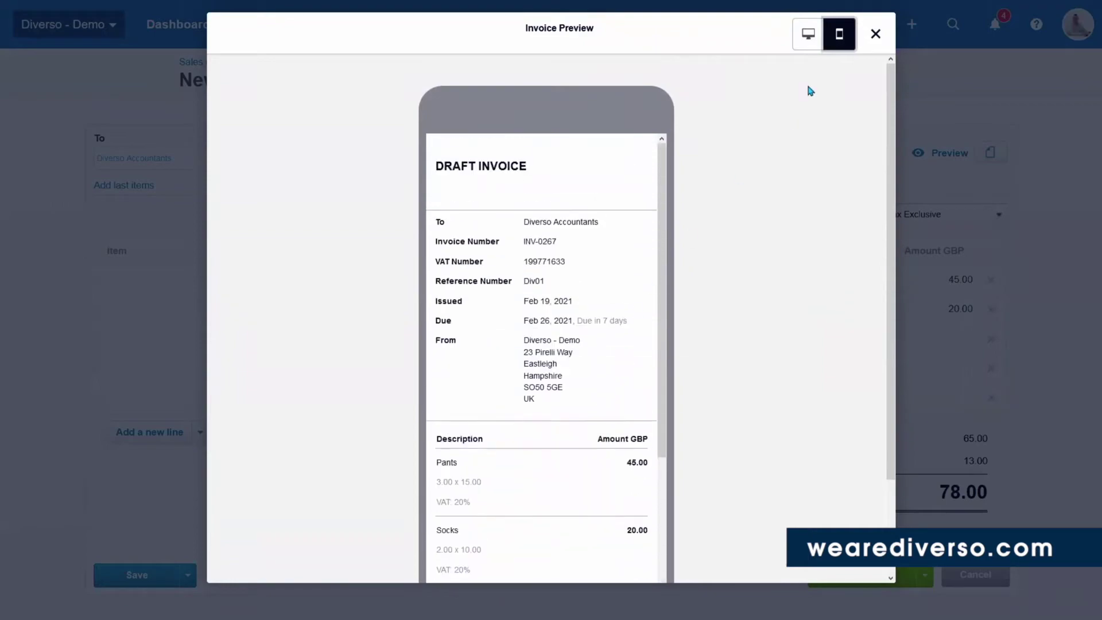
left_click(876, 35)
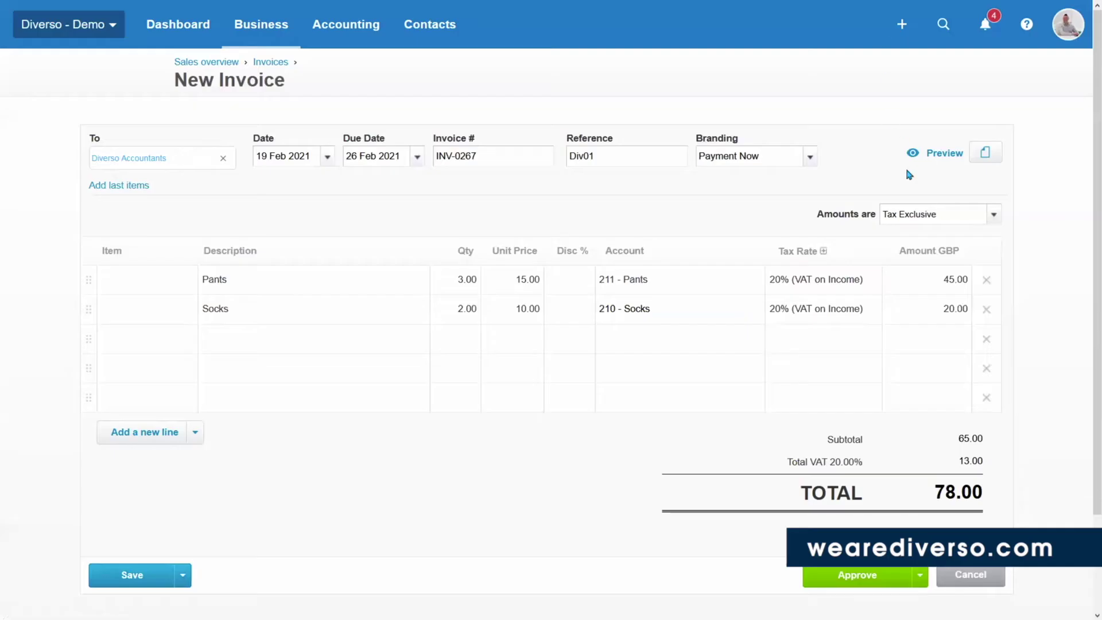
left_click(985, 153)
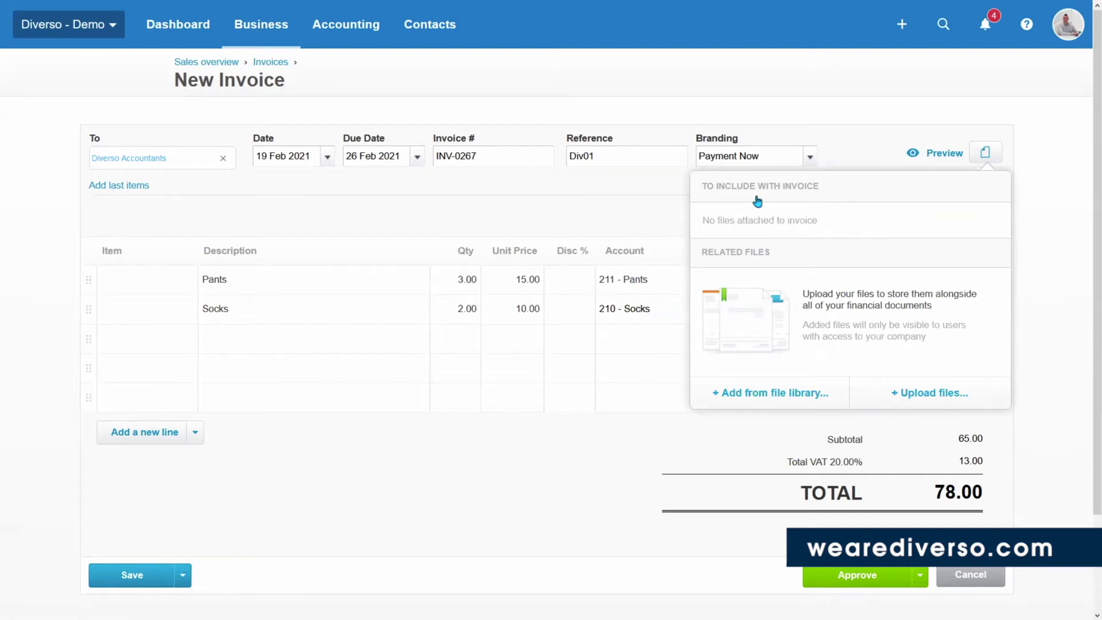
left_click(1033, 247)
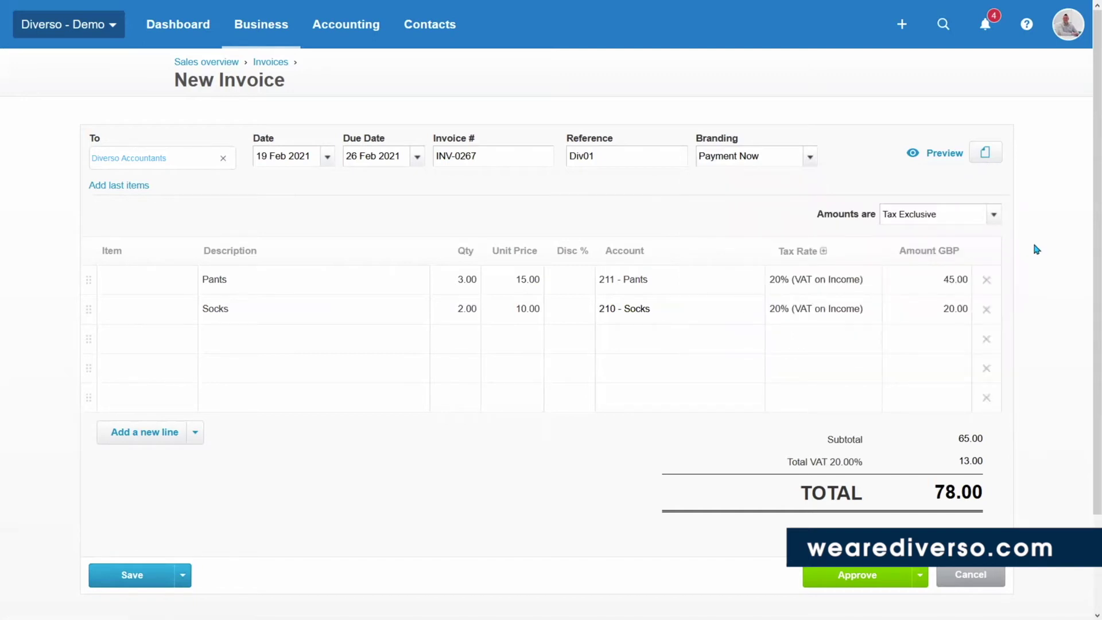
left_click(832, 580)
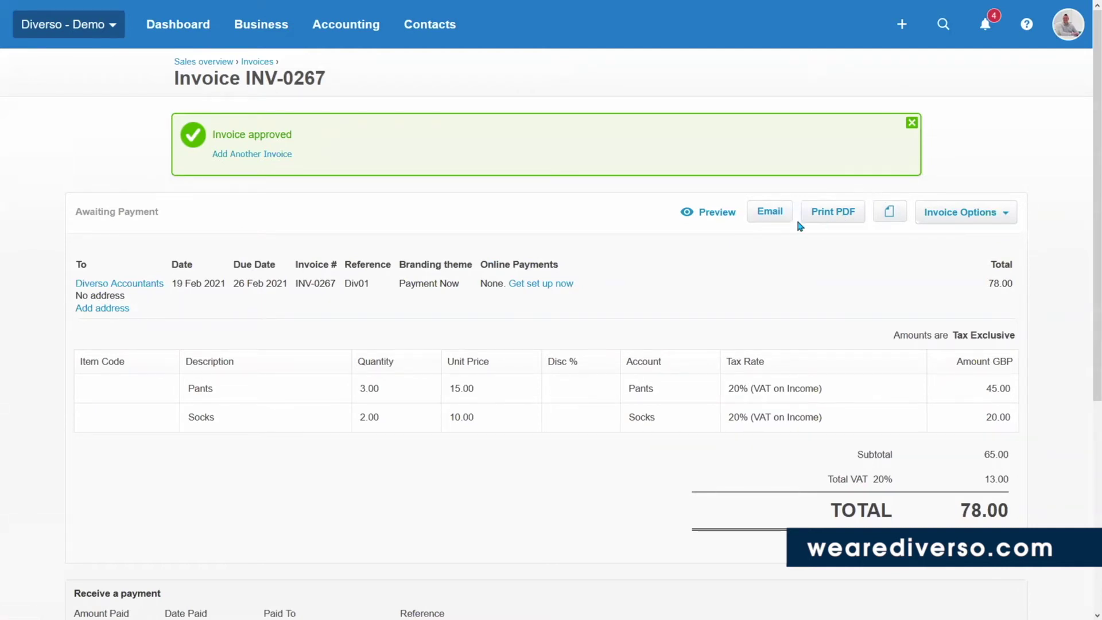
Start emailing the approved invoice INV-0267.
left_click(770, 211)
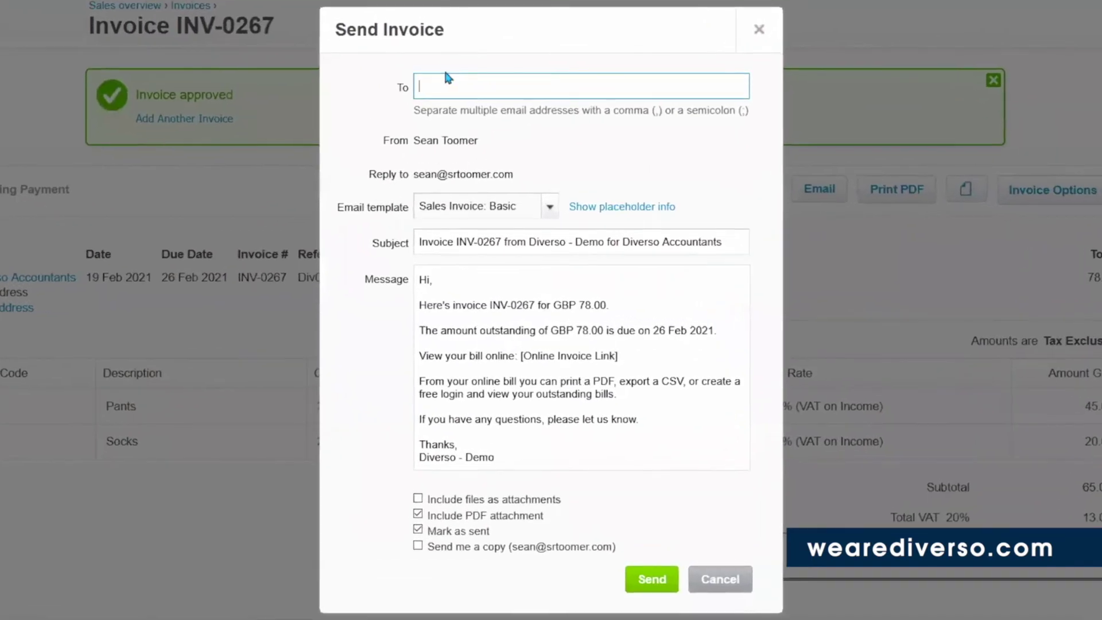
Enter the recipient's e-mail address in the To field.
left_click_drag(631, 357, 407, 358)
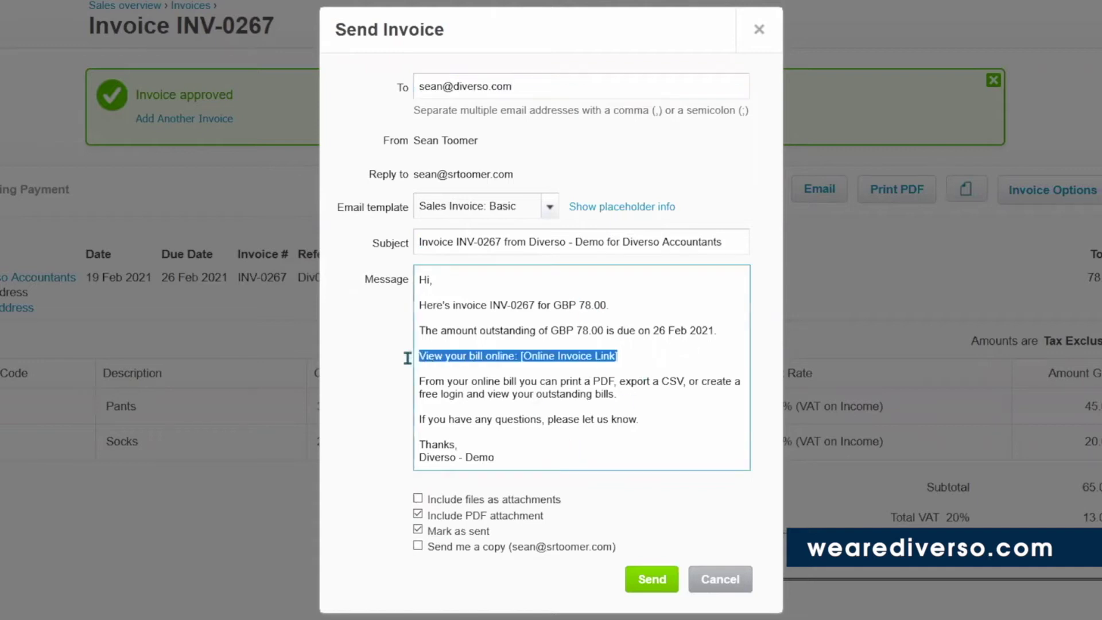
left_click(628, 359)
left_click_drag(628, 359, 419, 353)
left_click_drag(645, 361, 417, 352)
left_click(644, 357)
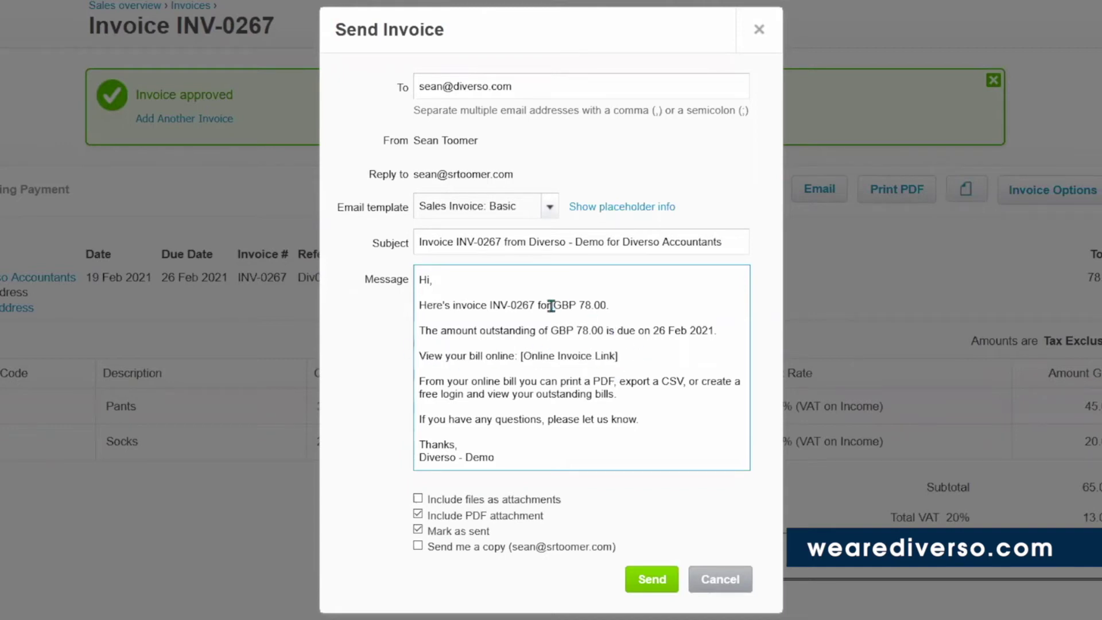
Delete the amount-outstanding and outstanding-bills paragraphs from the email message.
left_click_drag(609, 305, 418, 299)
left_click_drag(645, 401, 401, 295)
left_click(529, 340)
left_click_drag(634, 394, 403, 324)
key("BackSpace")
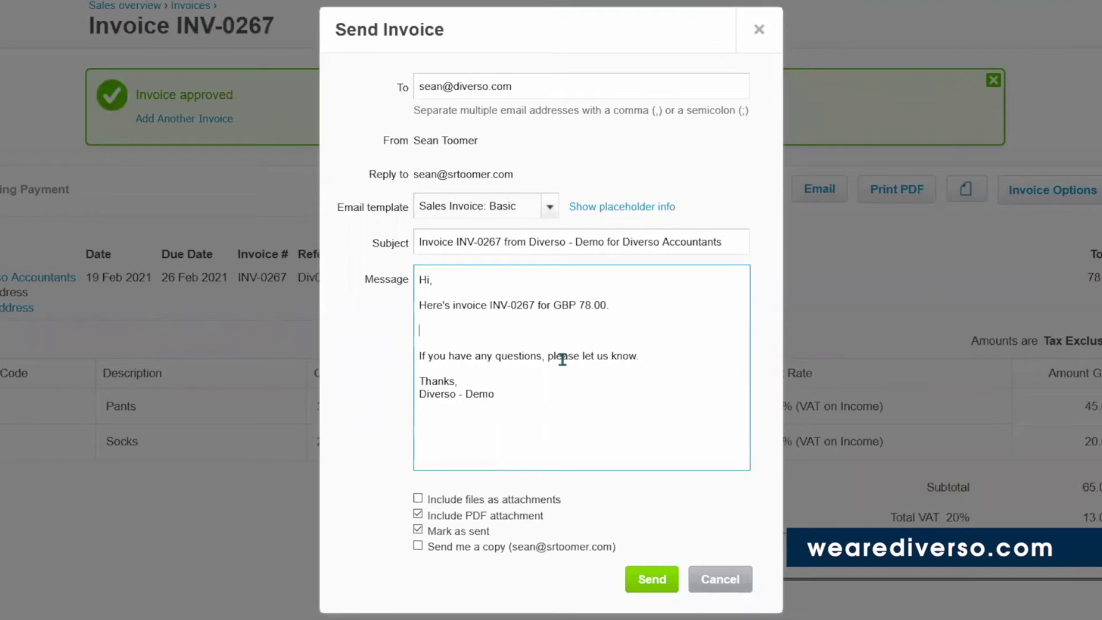
key("BackSpace")
key("BackSpace")
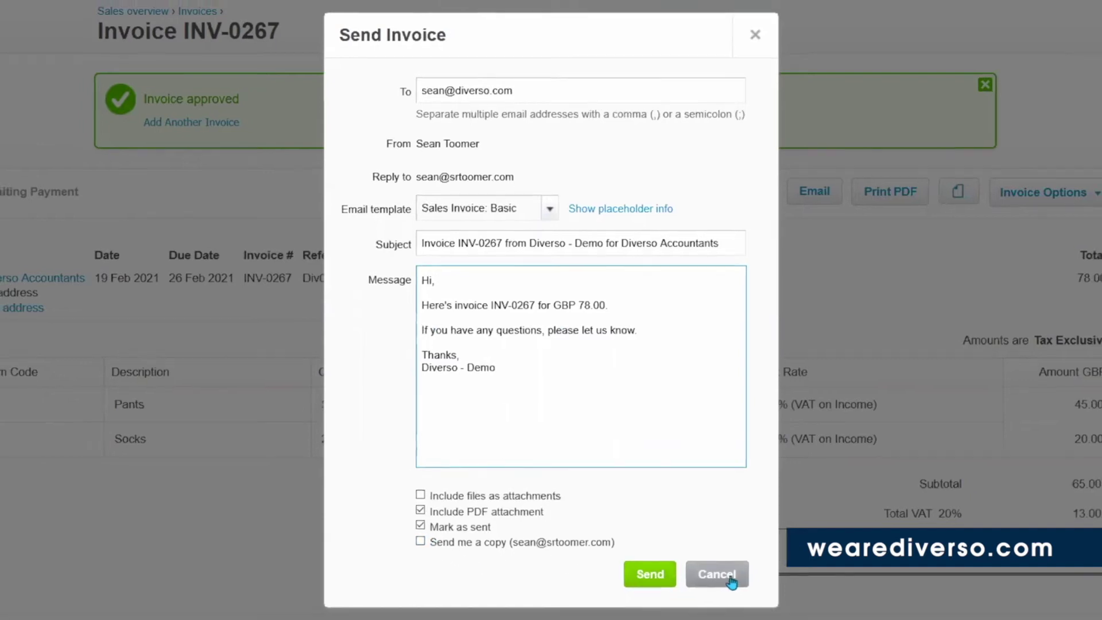
Cancel the email unsent and start invoice INV-0268 with Payment Now branding.
left_click(730, 581)
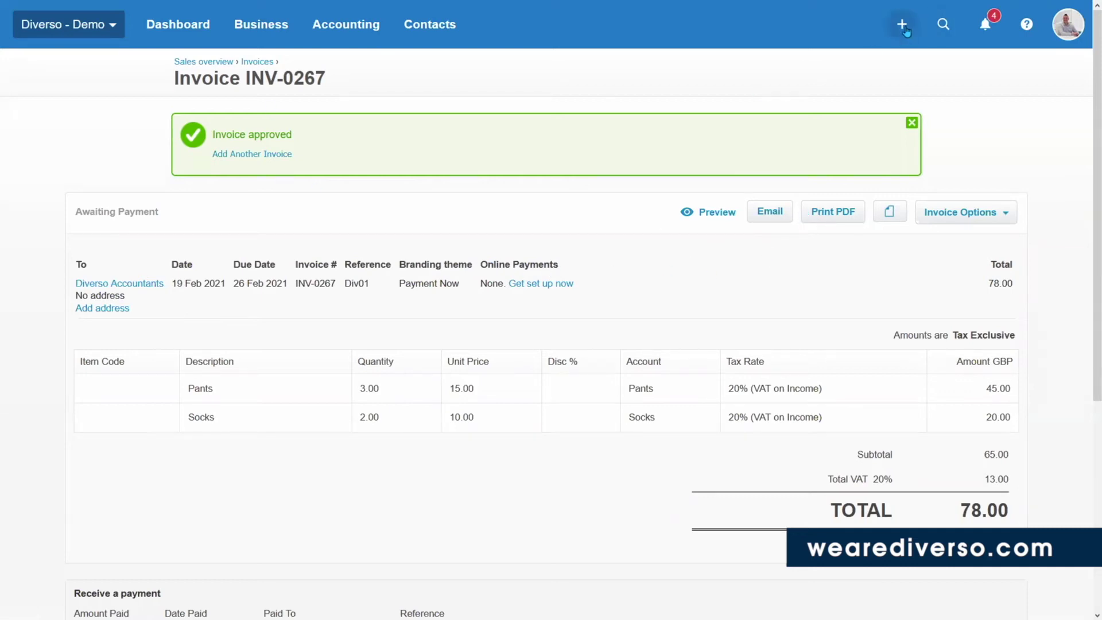
left_click(248, 160)
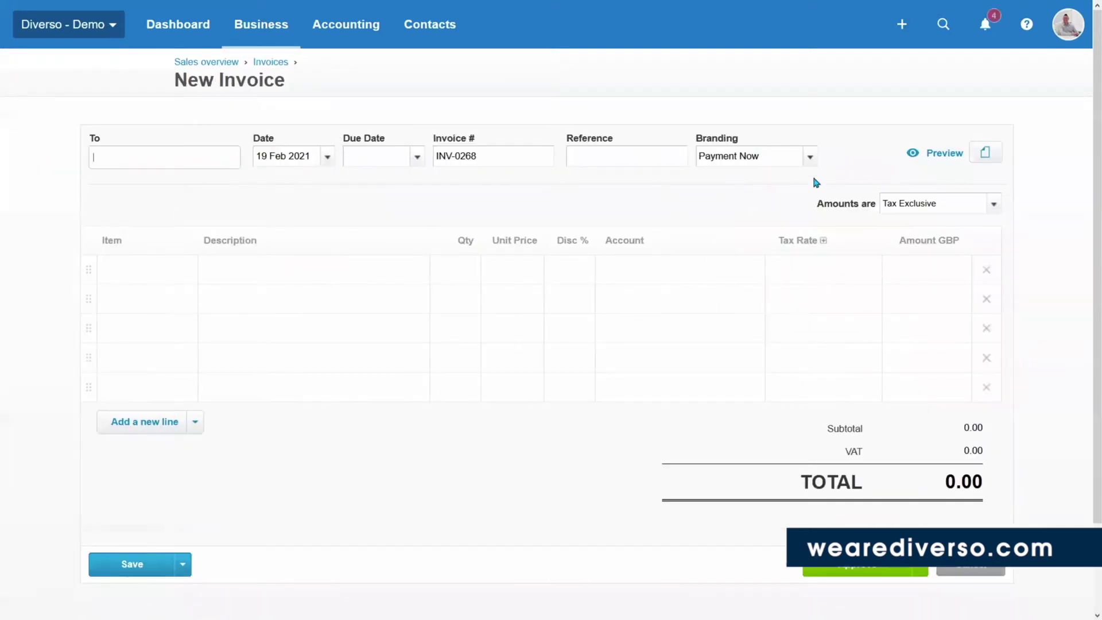
left_click(810, 159)
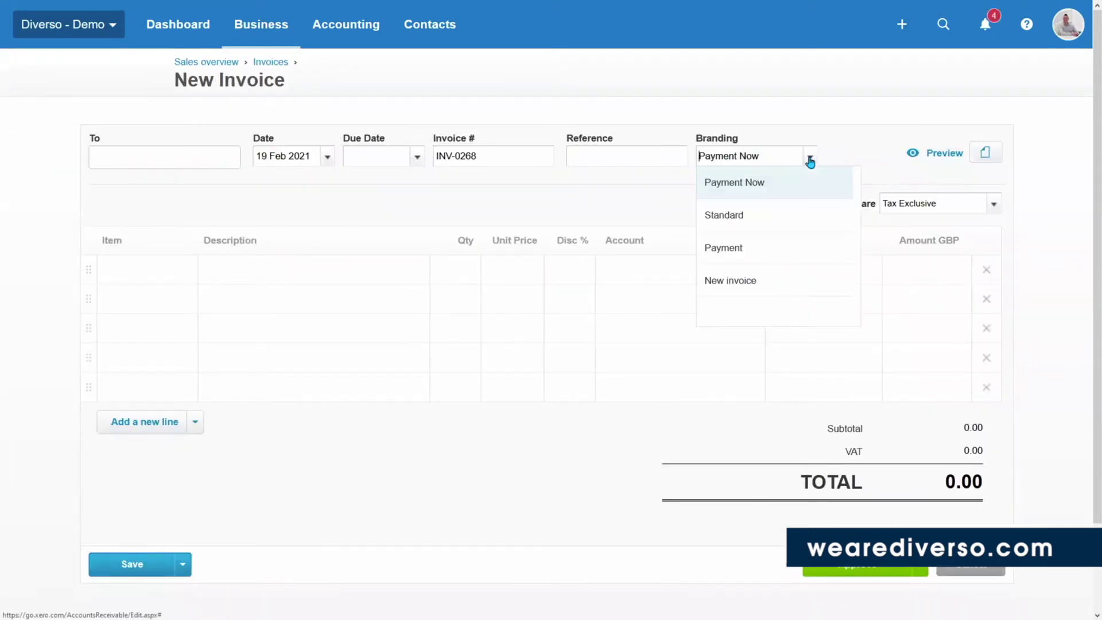
left_click(772, 185)
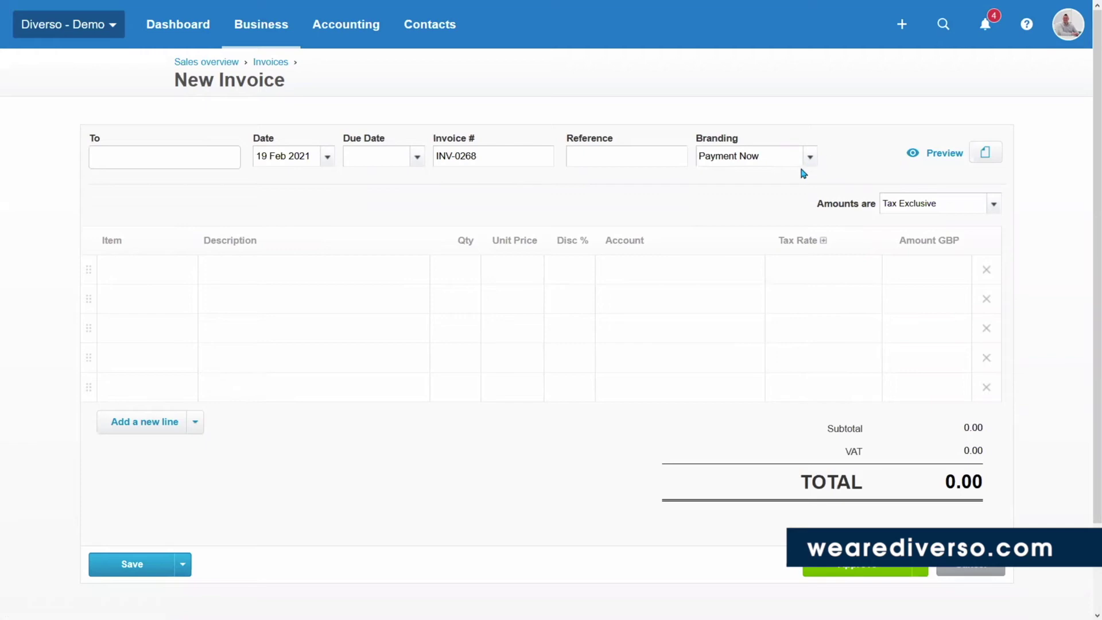
Leave the branding options unchanged and return to the Invoices list.
left_click(805, 163)
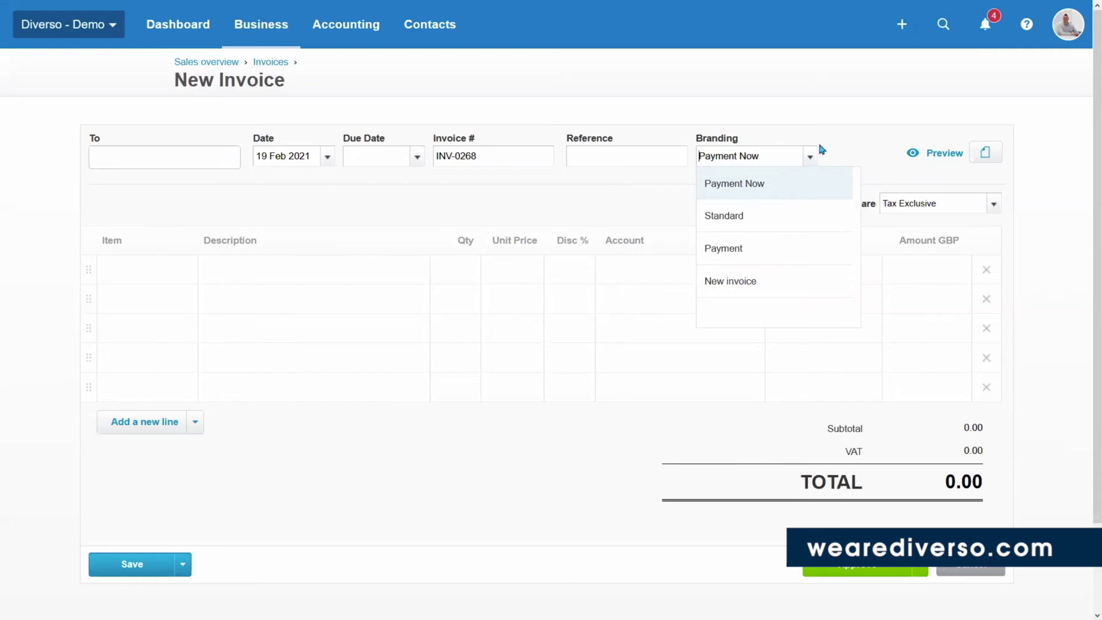
left_click(832, 163)
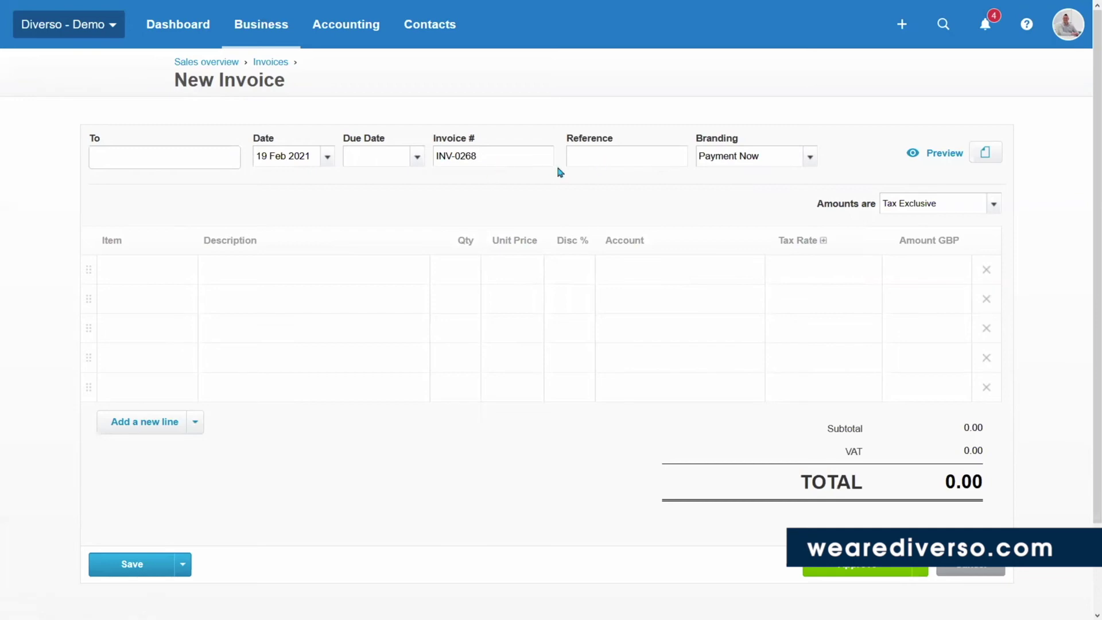
left_click(266, 64)
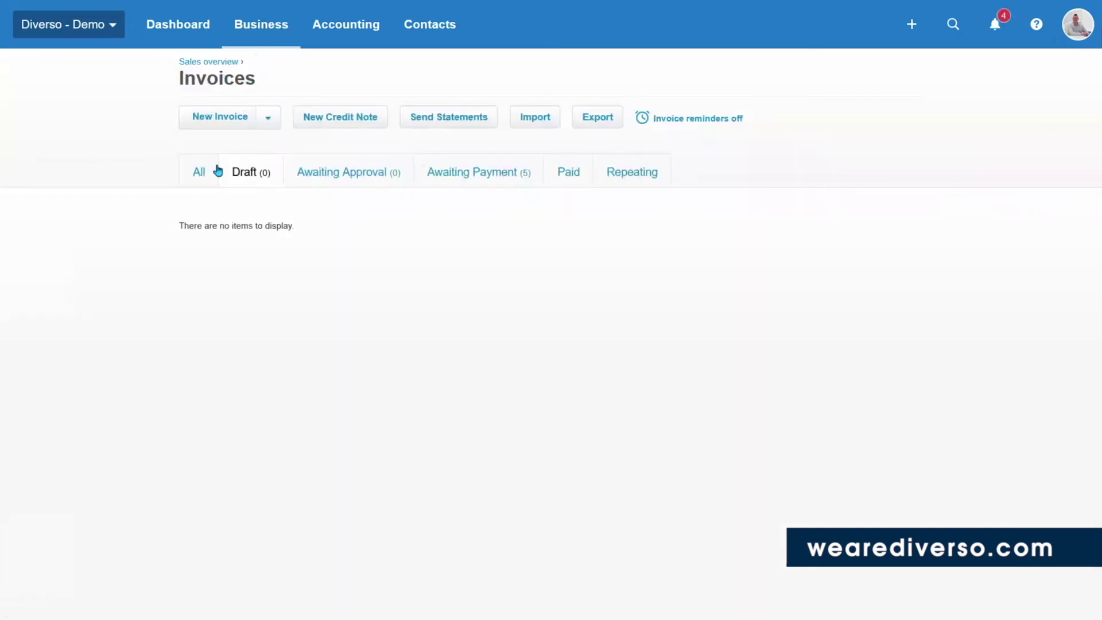
Choose New Repeating Invoice from the Invoices page's create options.
left_click(267, 121)
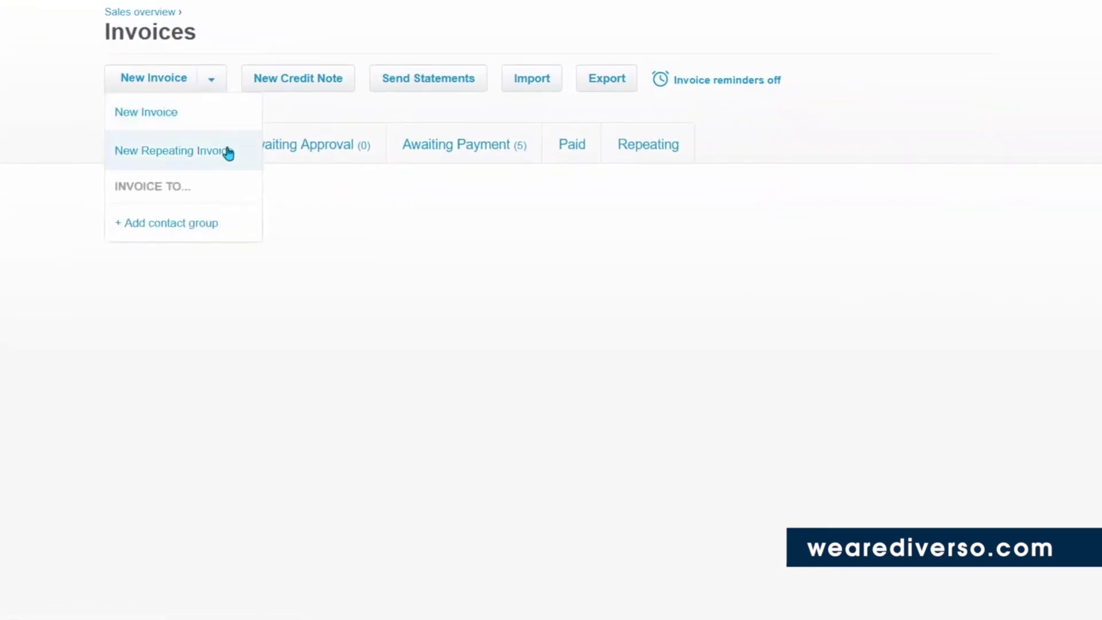
left_click(227, 152)
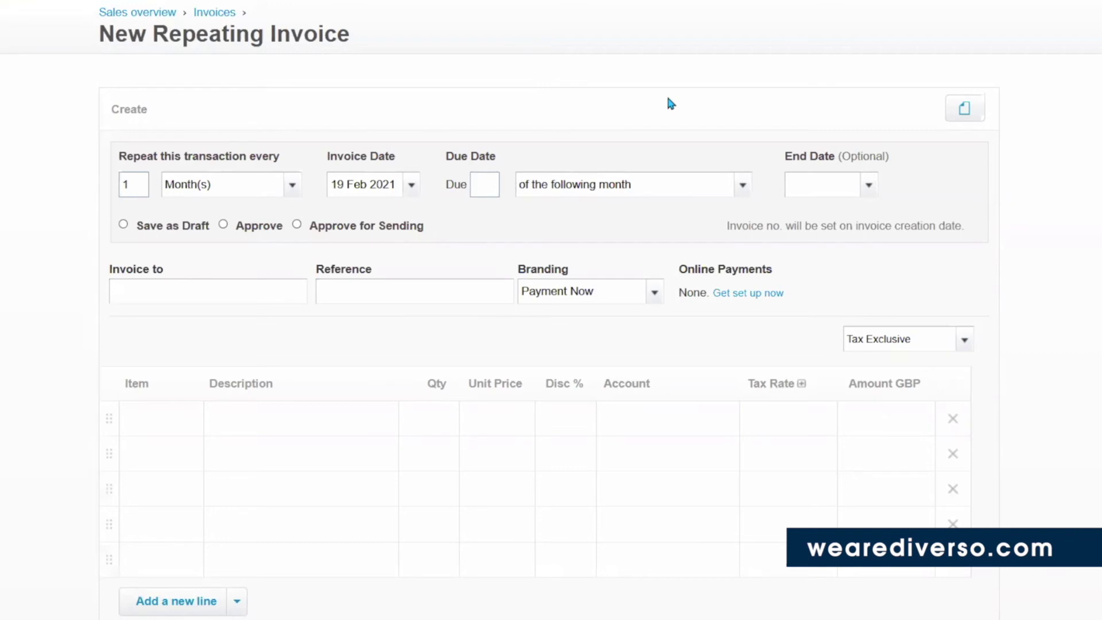
Bill Diverso Accountants with an invoice date of 1 Mar 2021.
left_click(190, 290)
type("Diverso")
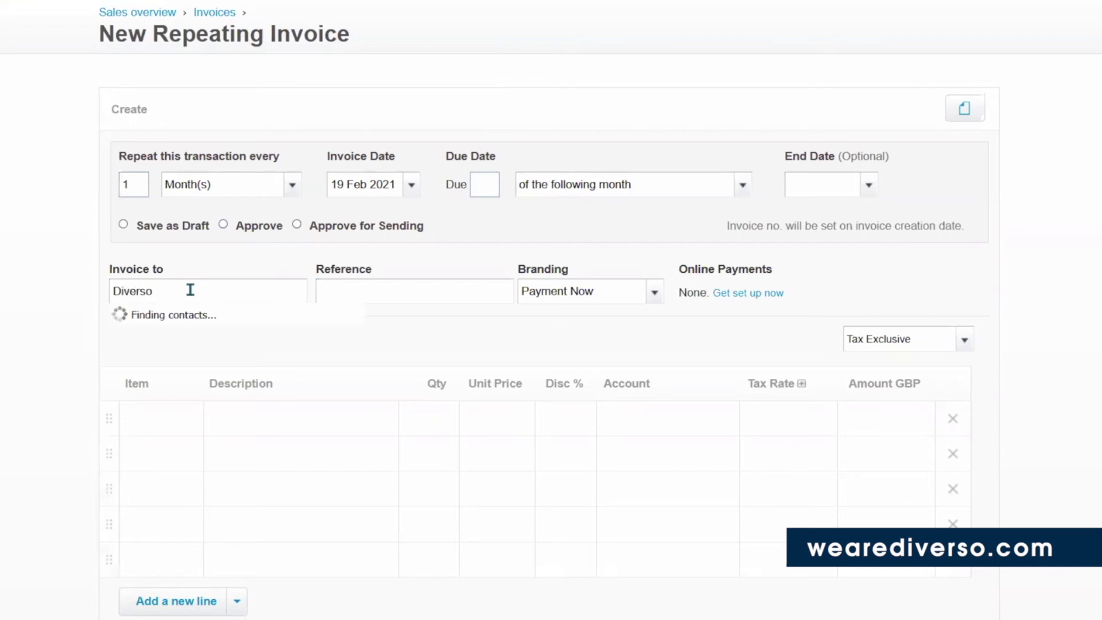
left_click(261, 388)
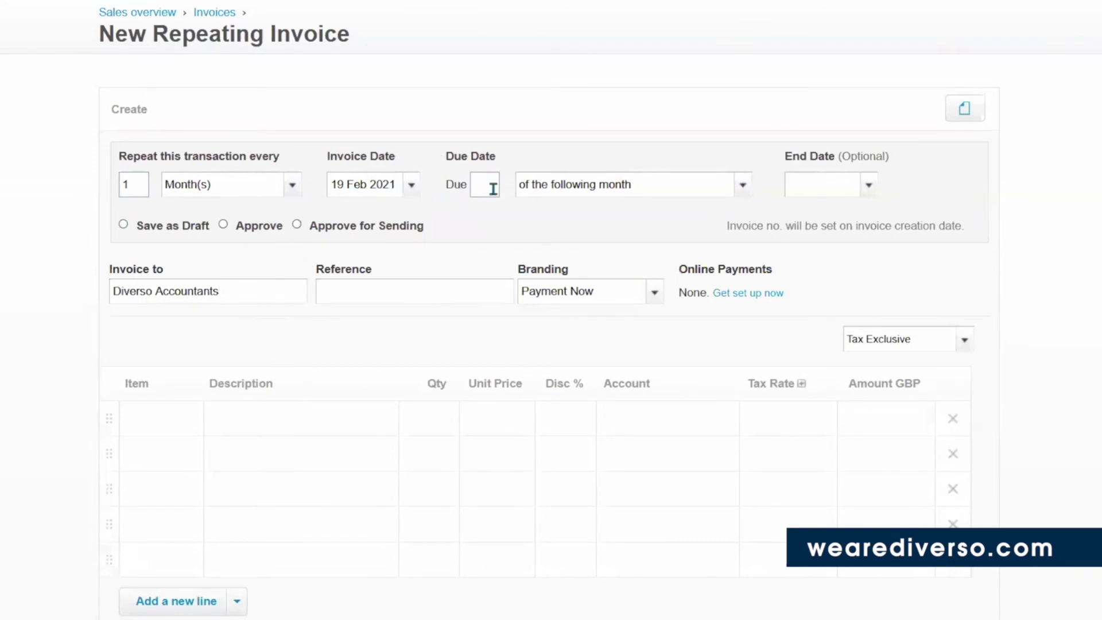
left_click(412, 186)
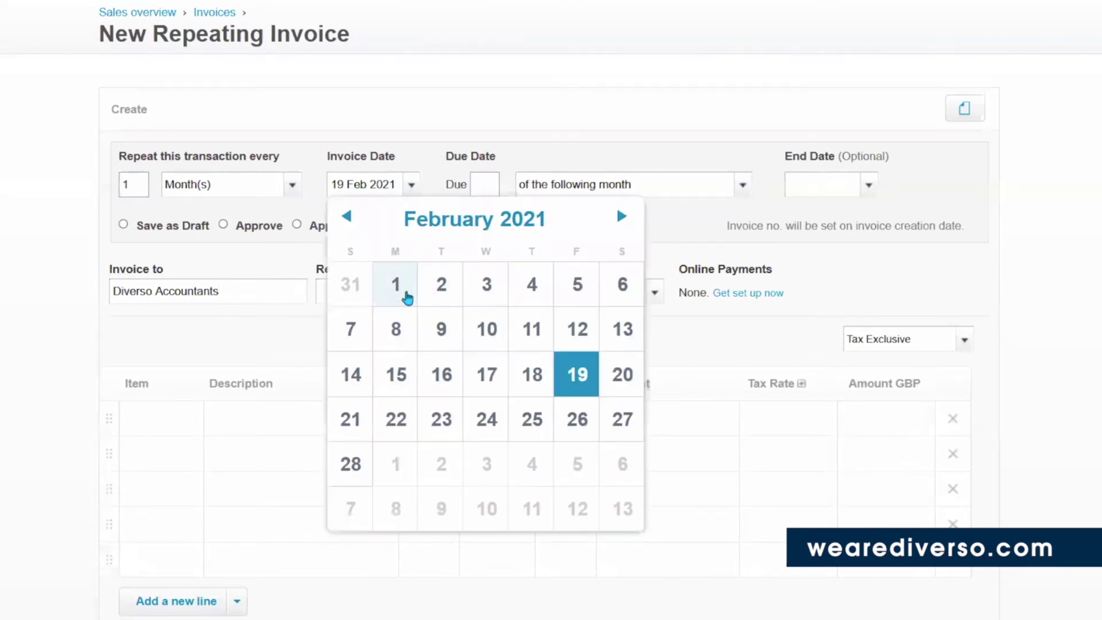
left_click(620, 218)
left_click(403, 280)
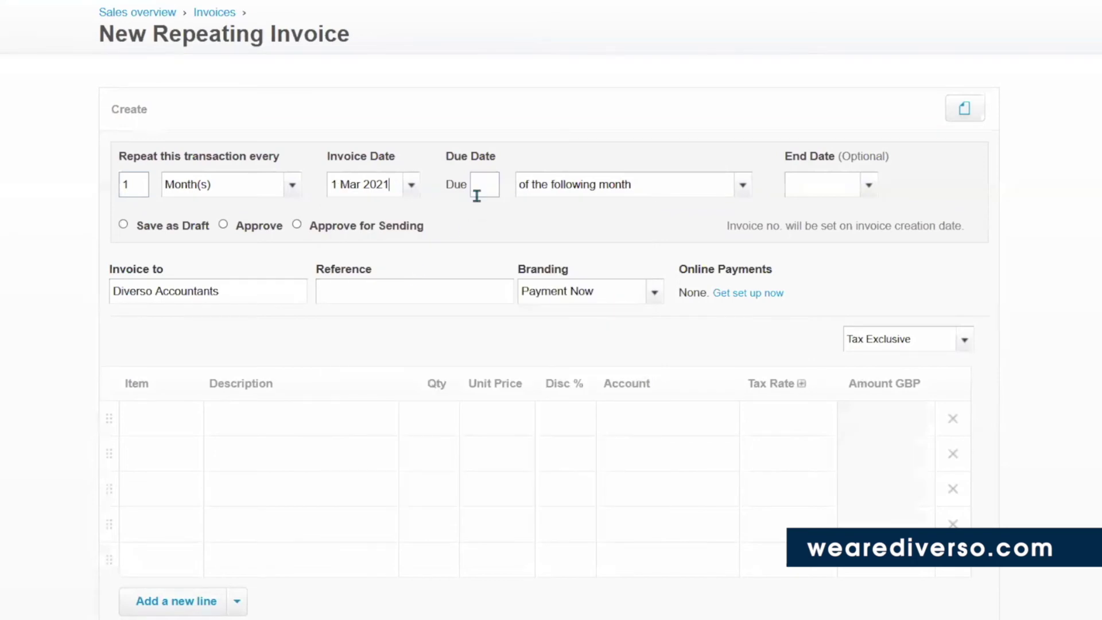
Make it due the 1st of the current month, add the Socks item, and approve for sending.
type("1")
left_click(751, 187)
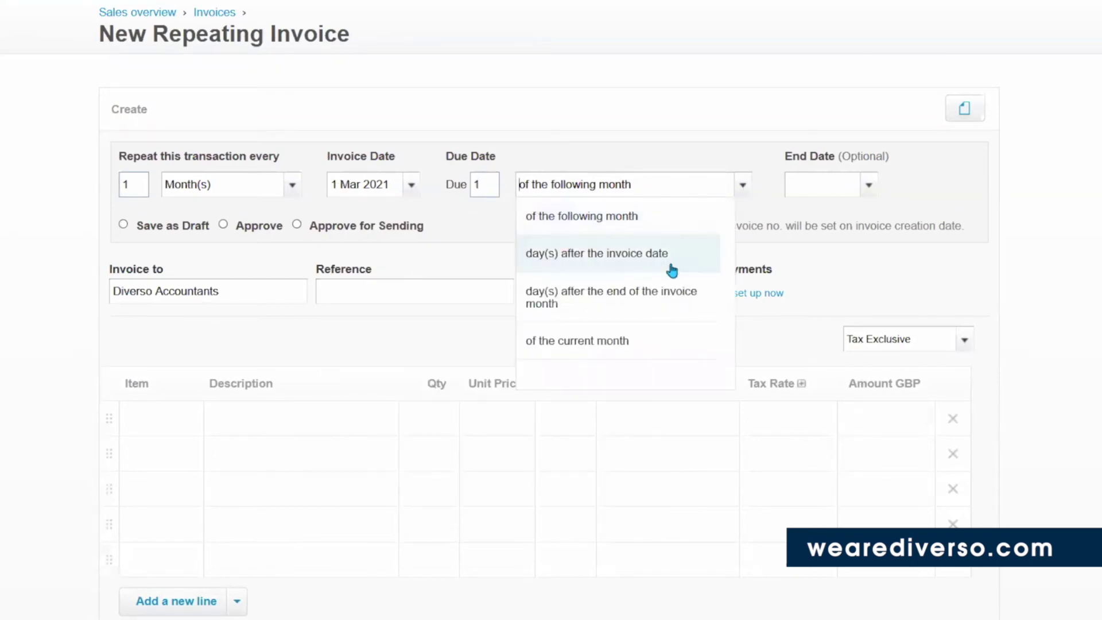
left_click(614, 339)
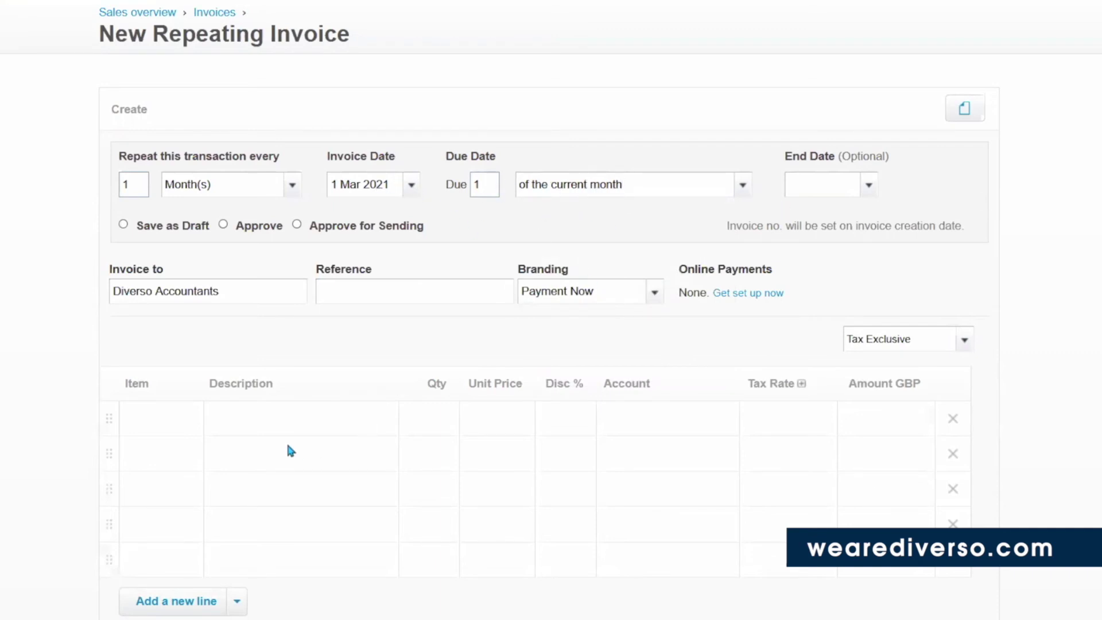
left_click(198, 430)
left_click(185, 361)
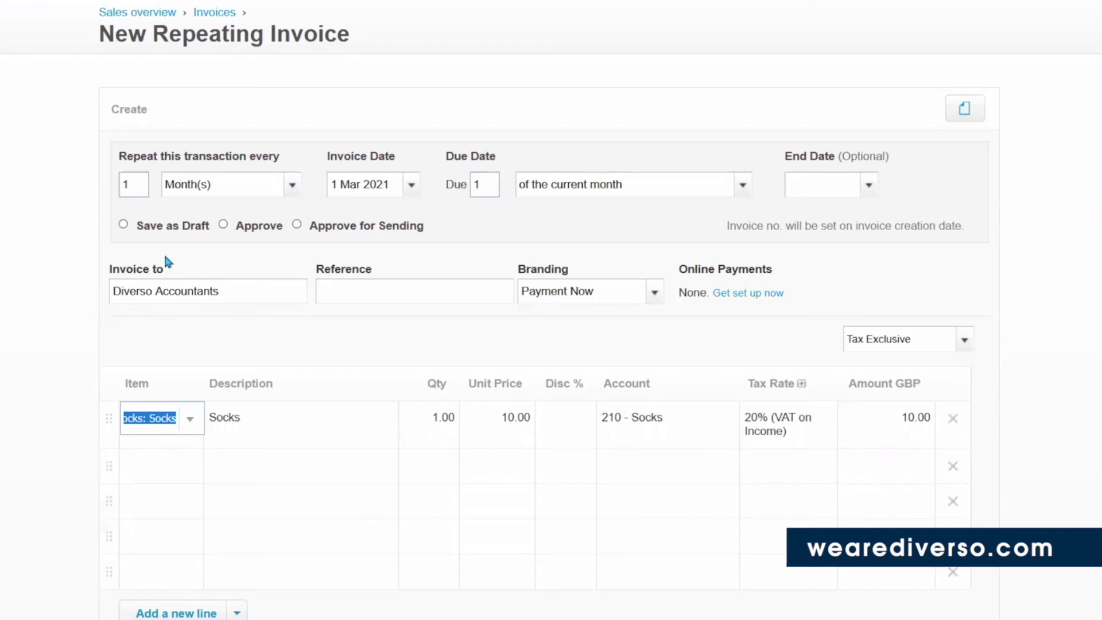
left_click(297, 225)
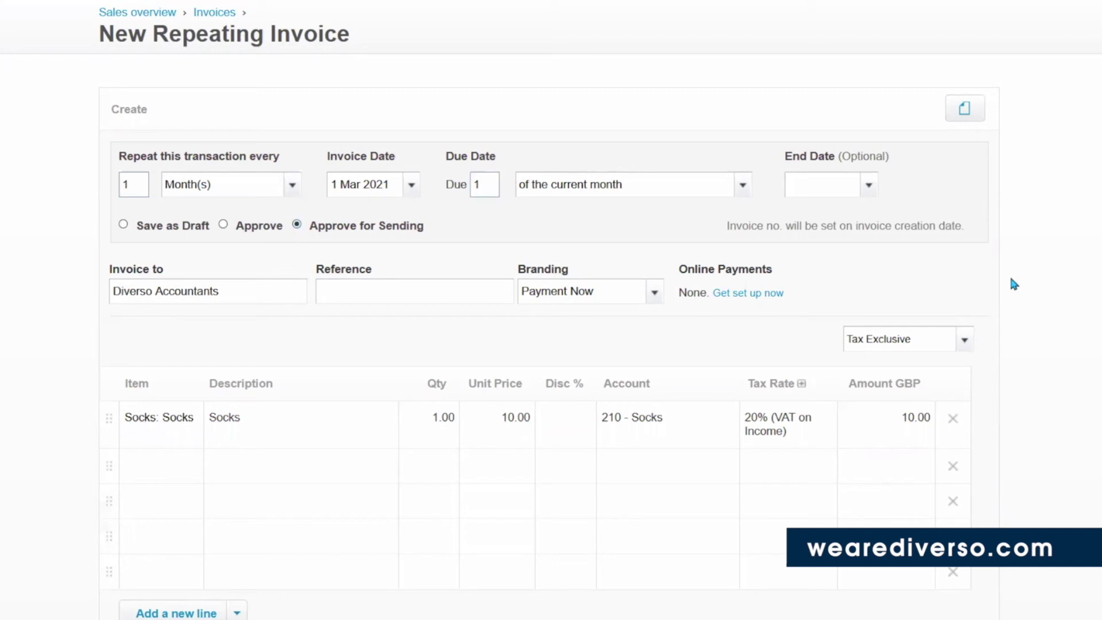
scroll(1065, 338, "down", 5)
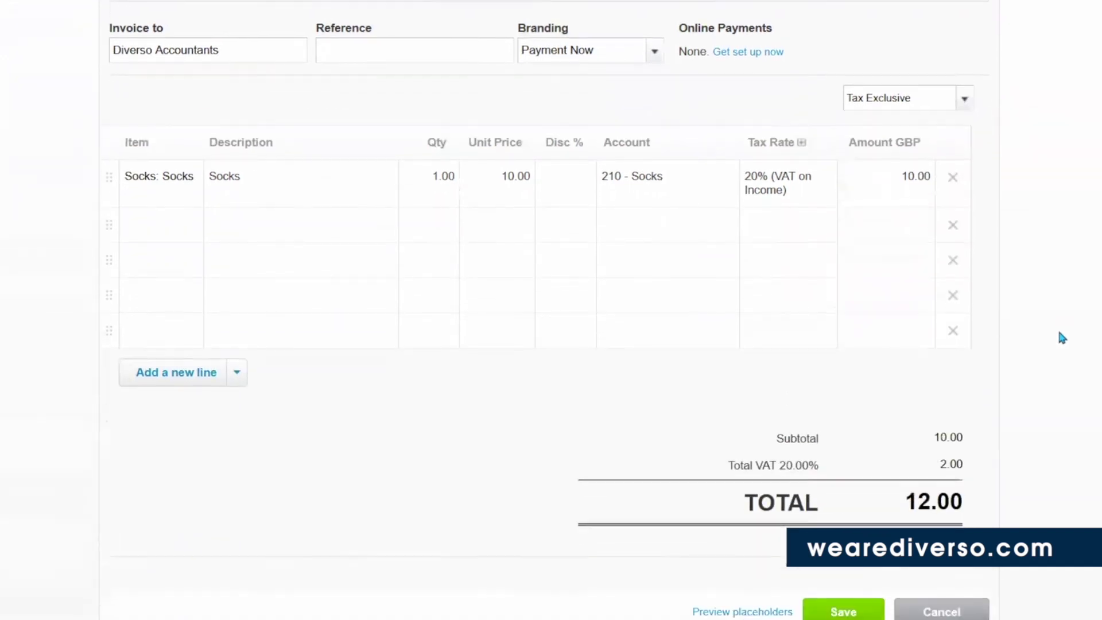
left_click(846, 540)
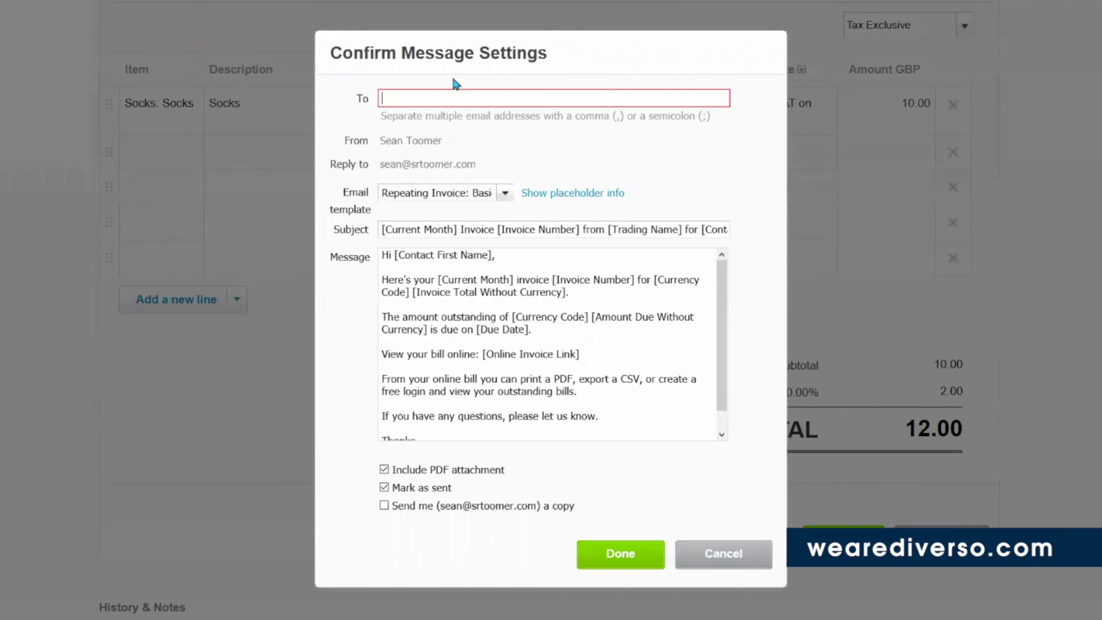
type("Diverso.com")
left_click(749, 552)
scroll(1036, 491, "up", 5)
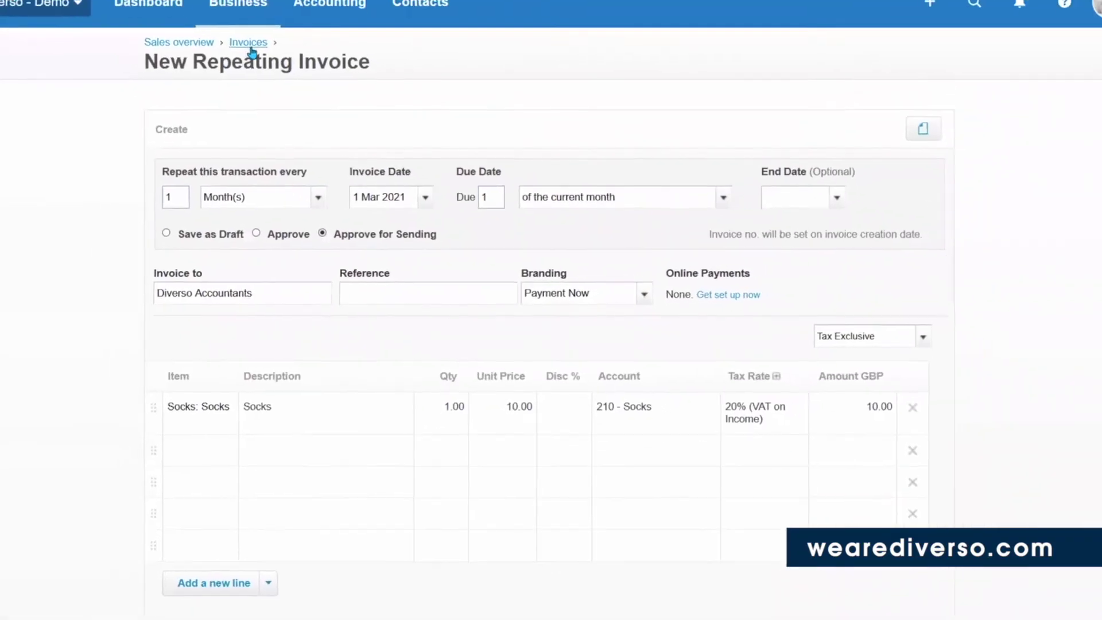
Open invoice INV-0260 from the Awaiting Payment tab of the Invoices list.
left_click(274, 63)
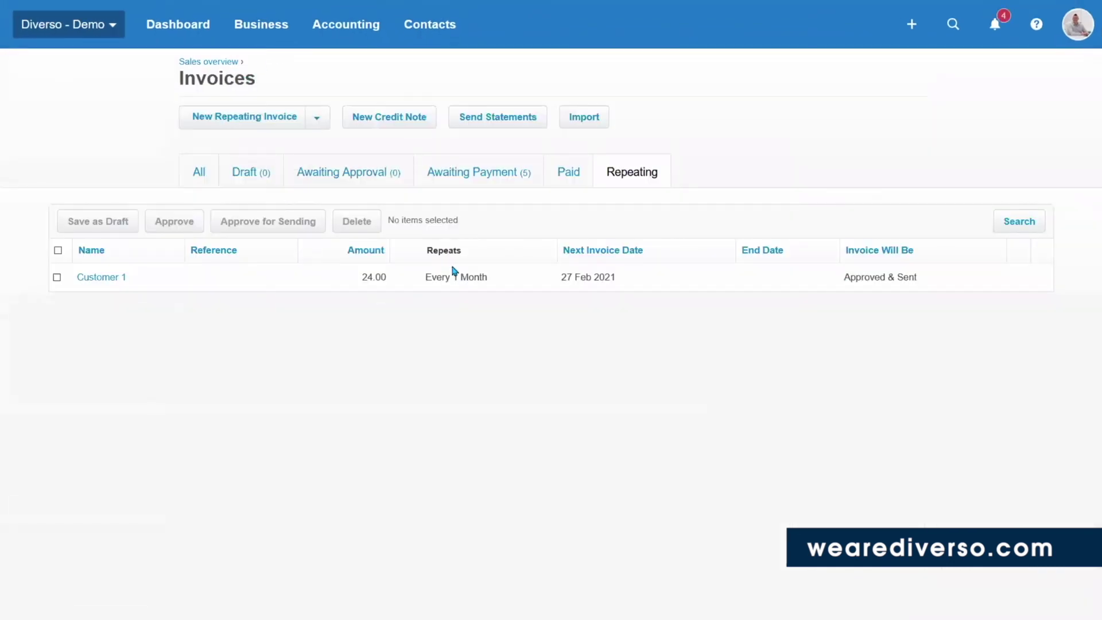
left_click(568, 179)
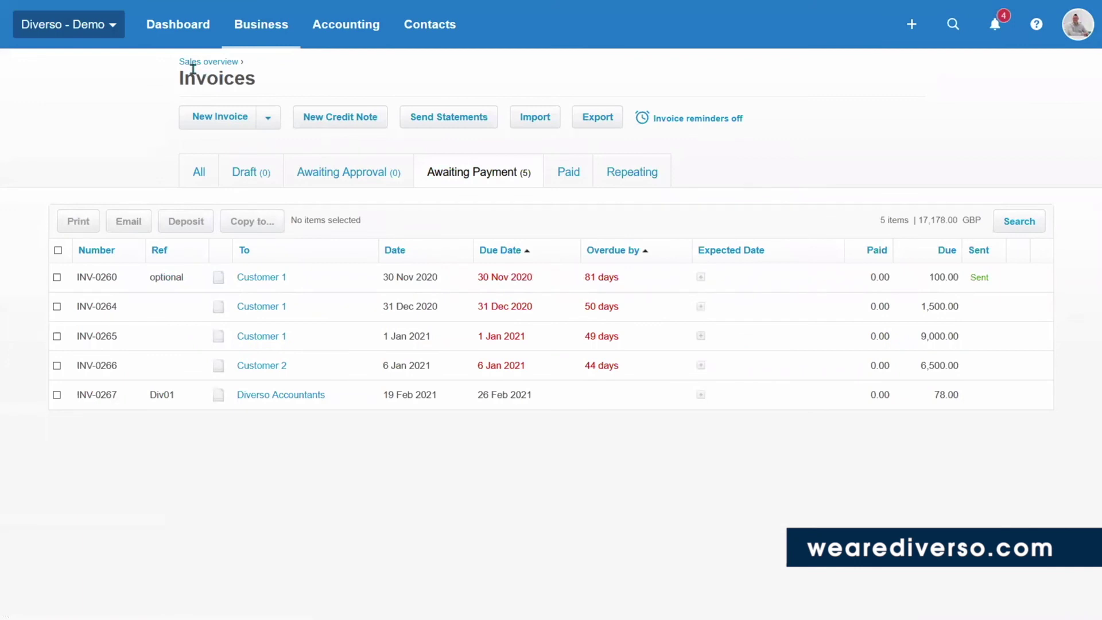
left_click(262, 36)
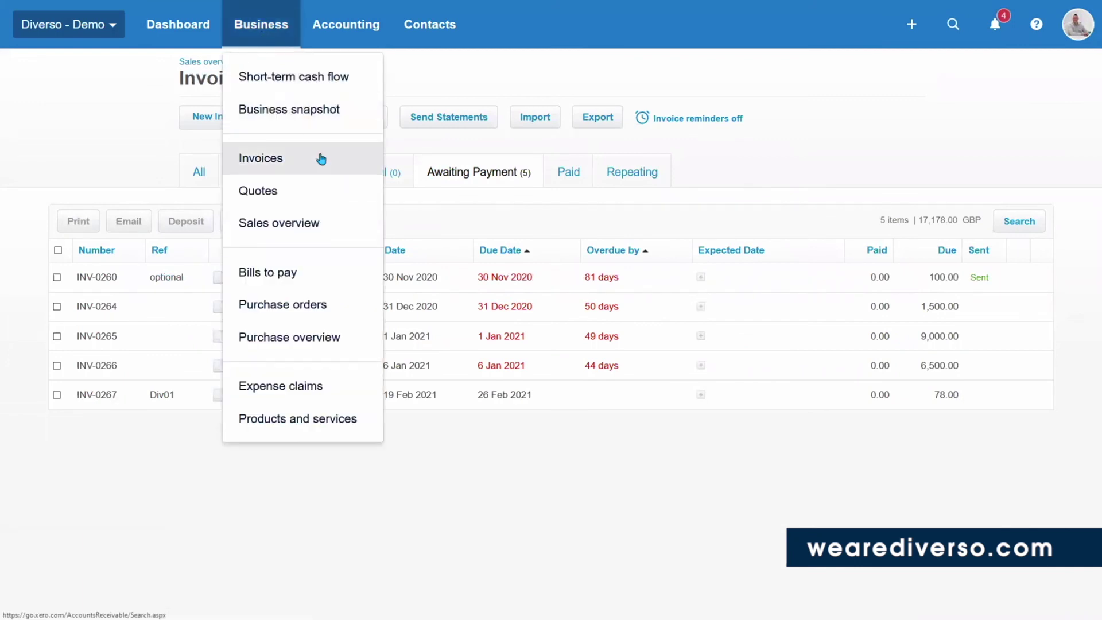
left_click(814, 175)
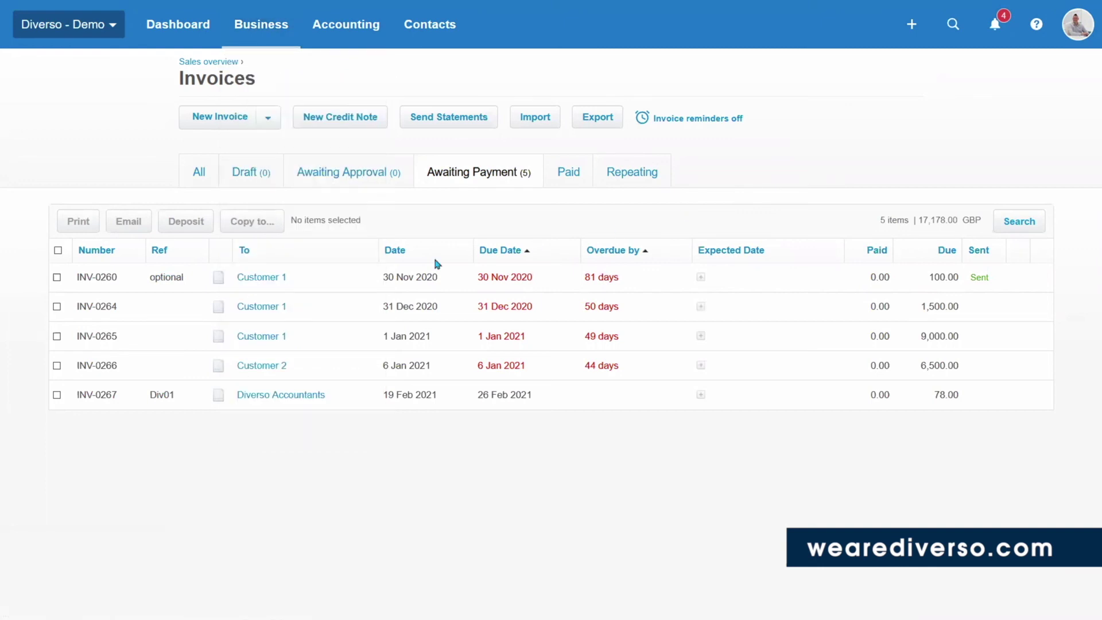
left_click(269, 280)
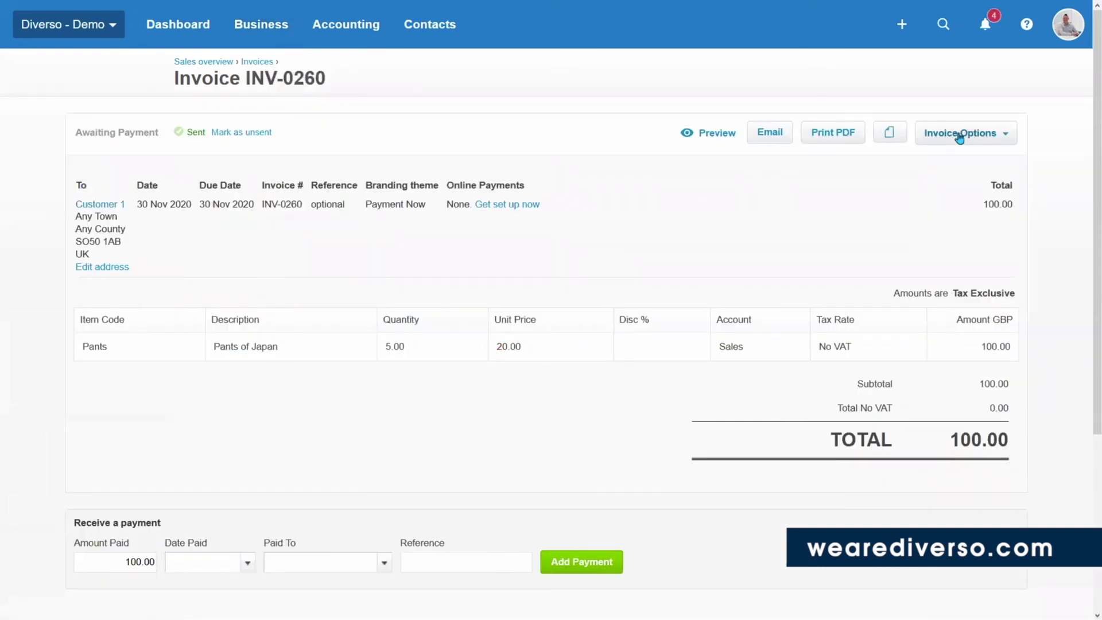
Edit INV-0260 to apply a 10% discount on the Pants line and update it, totalling 90.00.
left_click(976, 141)
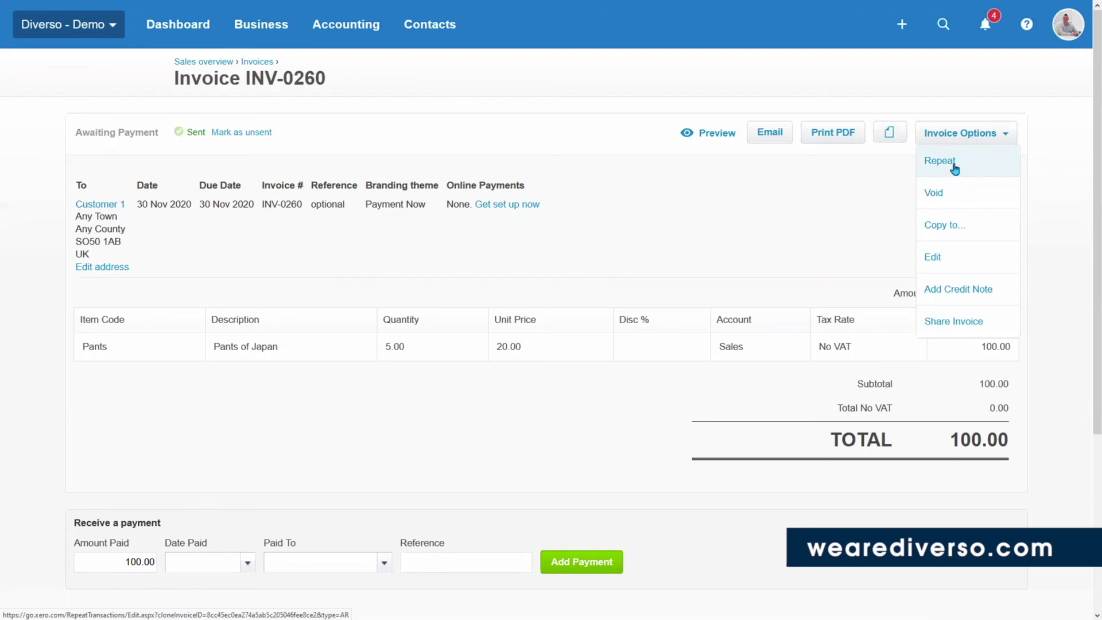
left_click(950, 259)
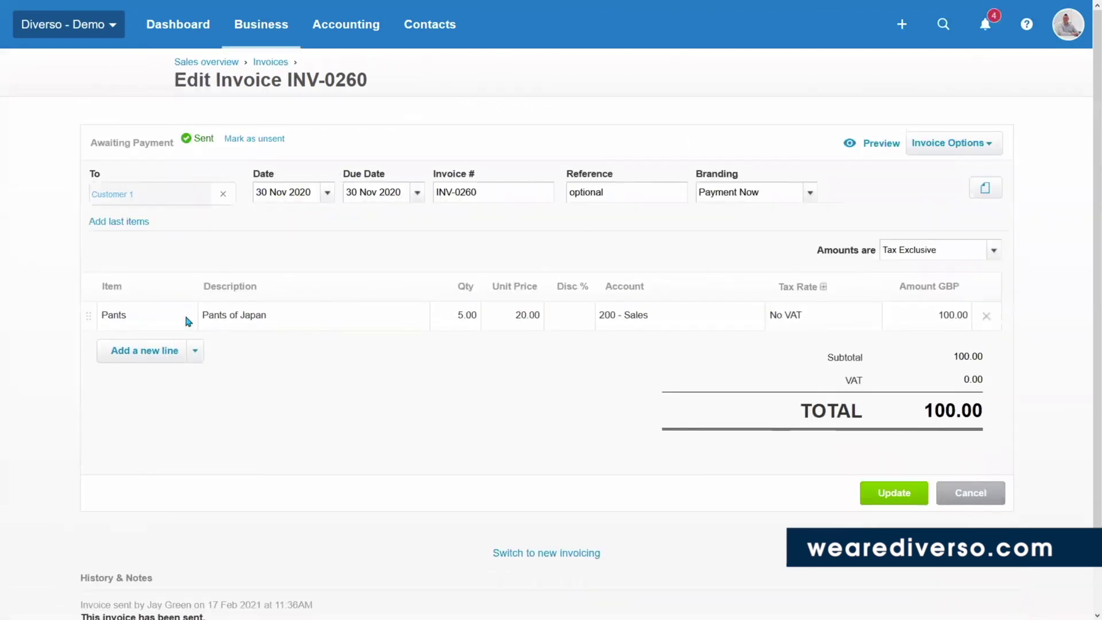
left_click(566, 314)
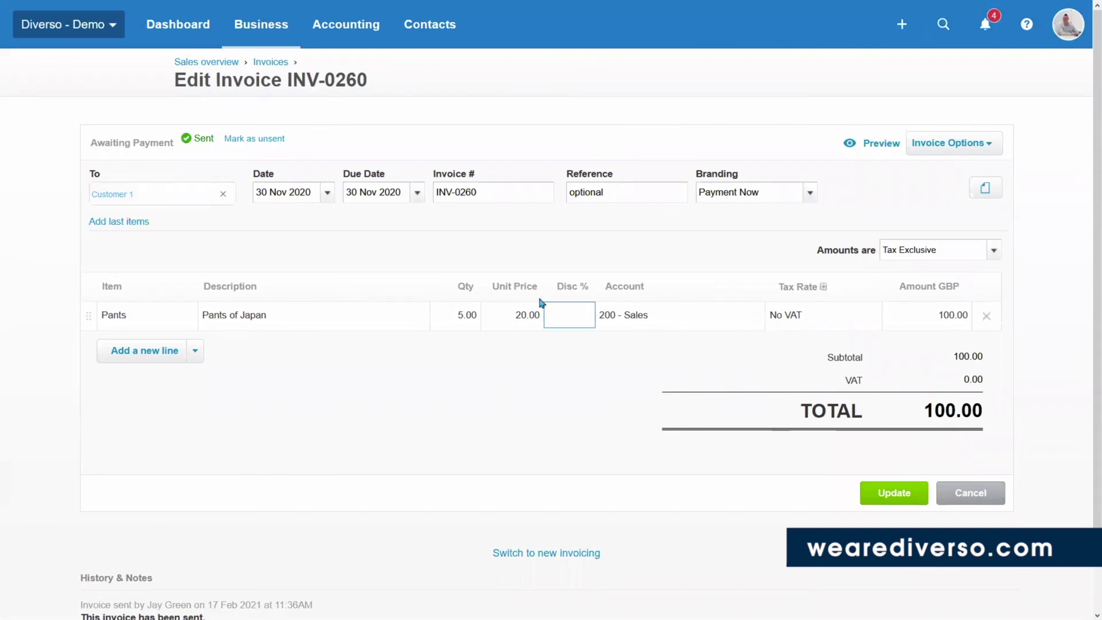
type("10")
key("Tab")
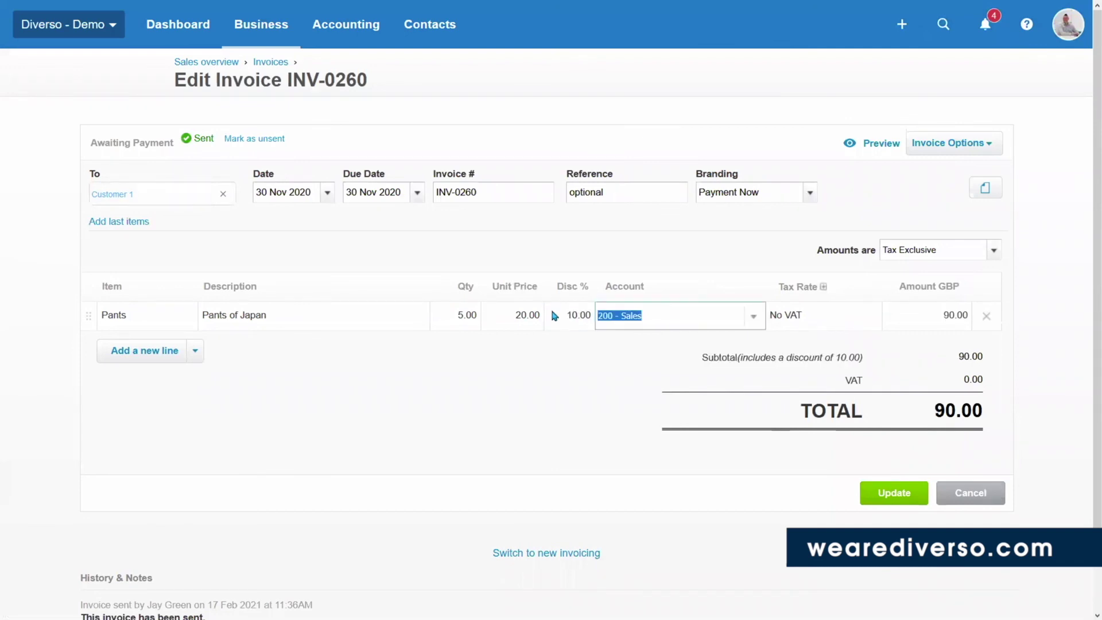
left_click(892, 492)
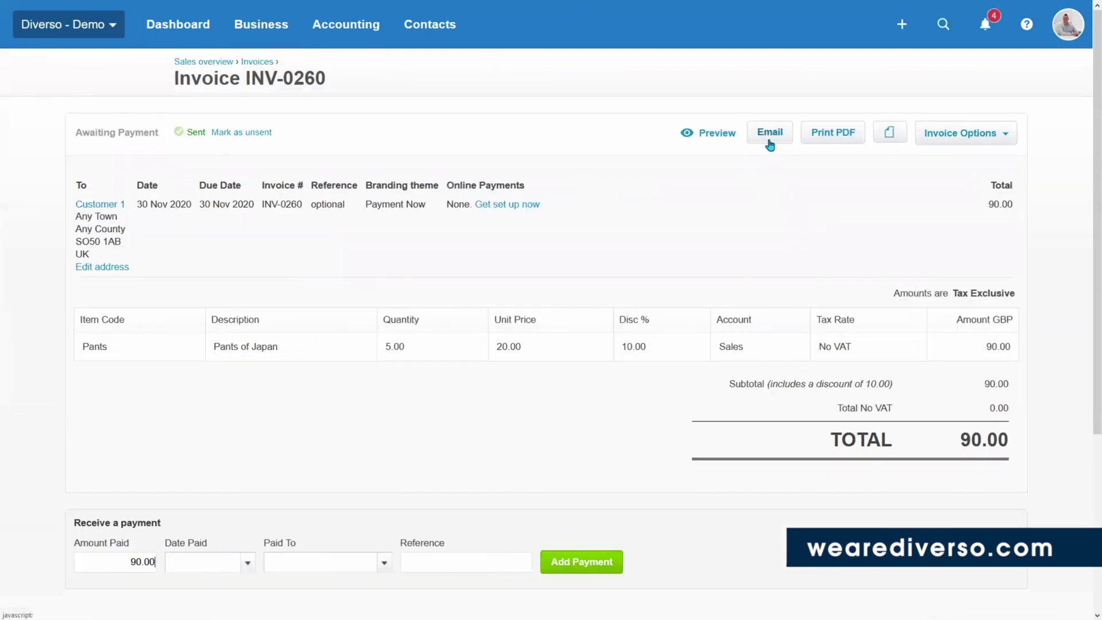
Open the Send Invoice email form for INV-0260, then close it without sending.
left_click(769, 142)
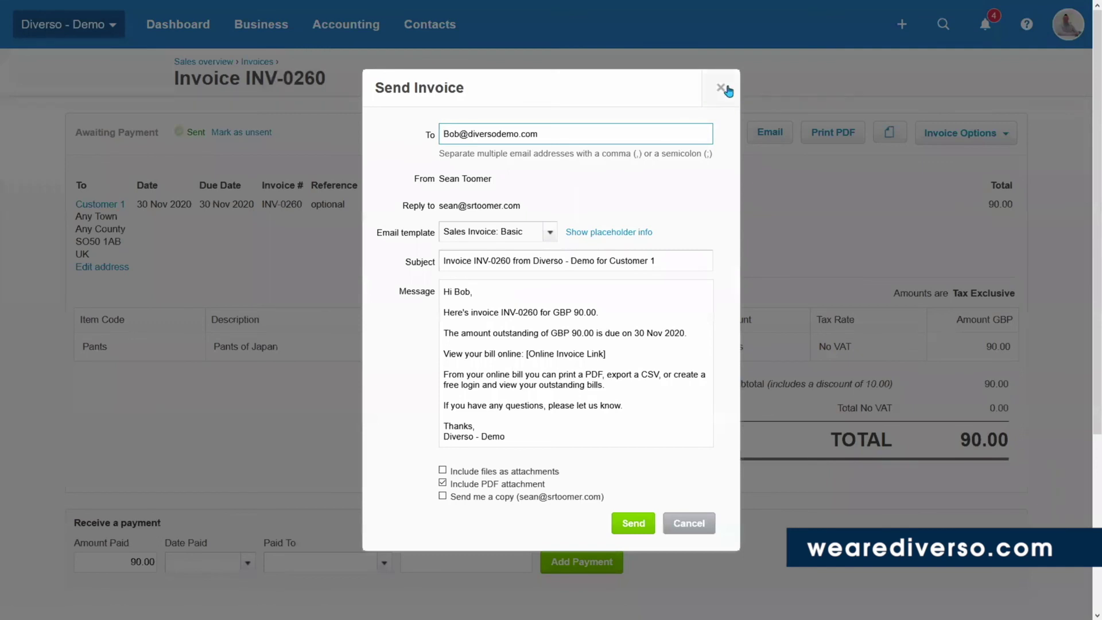
left_click(723, 87)
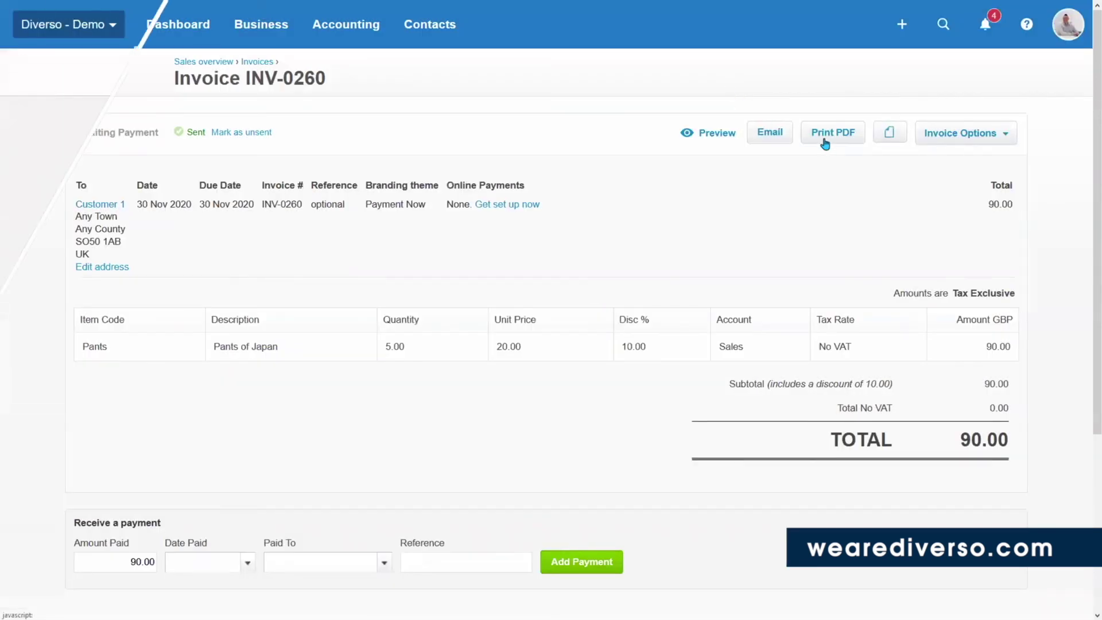